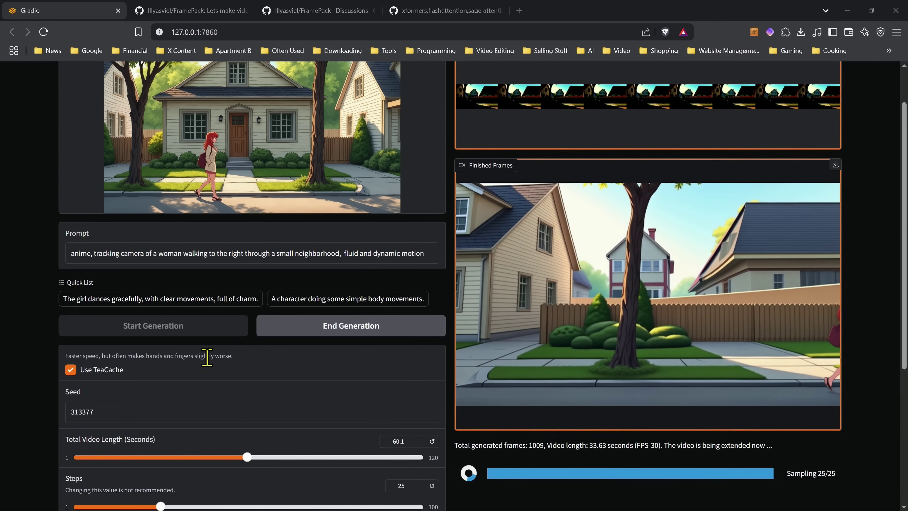
- Rewind the finished preview to about 0:05 to replay the woman walking past the house
mouse_move(645, 388)
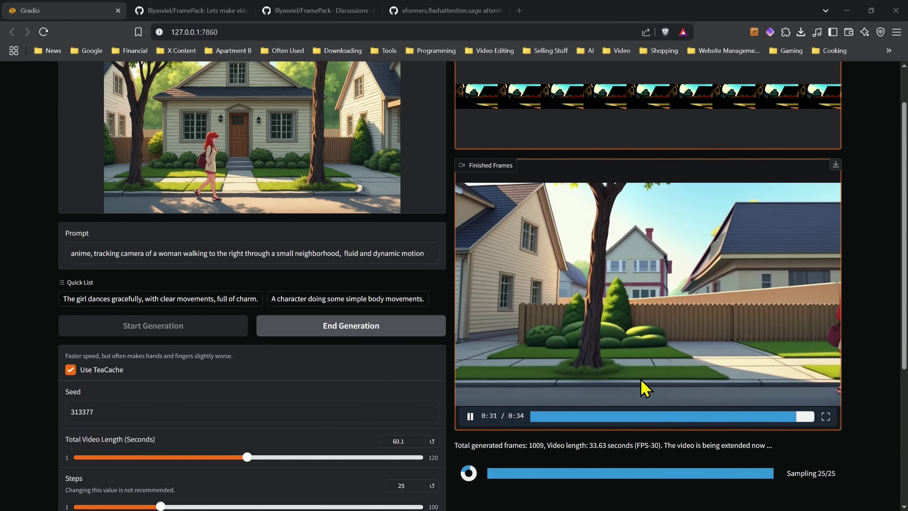
left_click(573, 417)
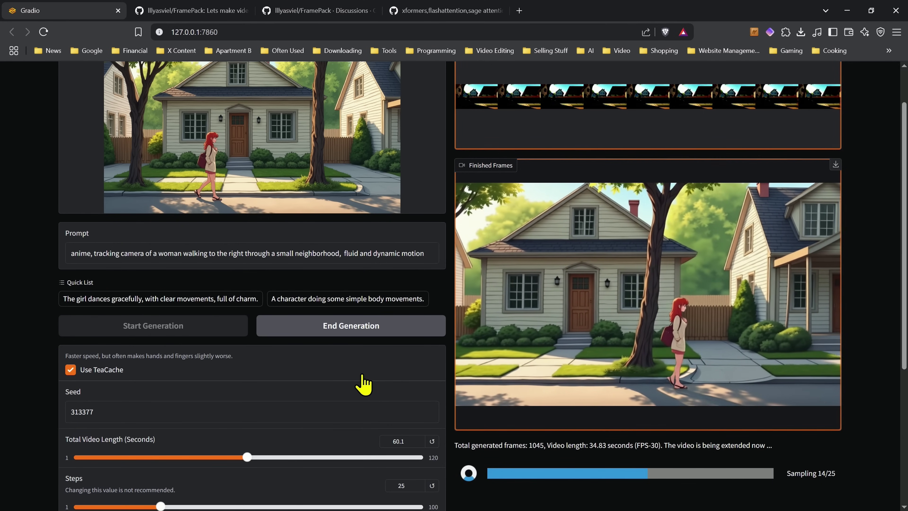
scroll(33, 308, "up", 2)
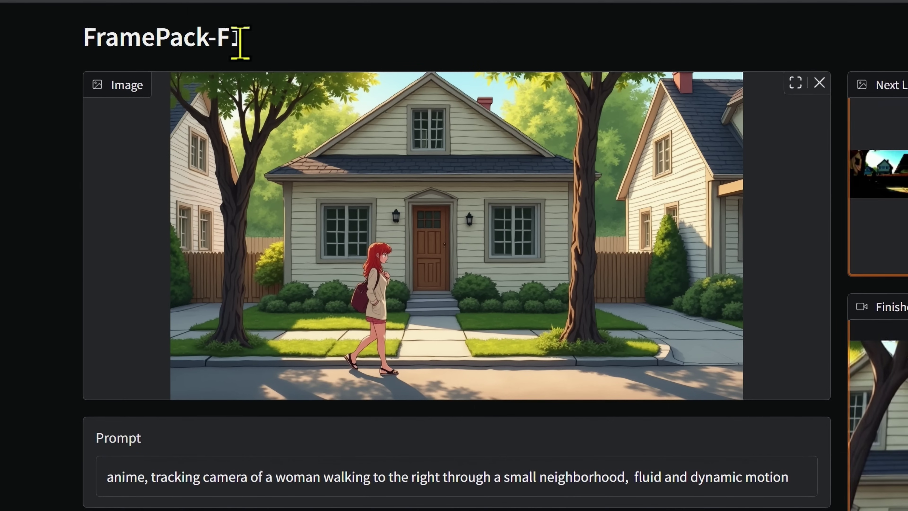
left_click_drag(240, 42, 89, 34)
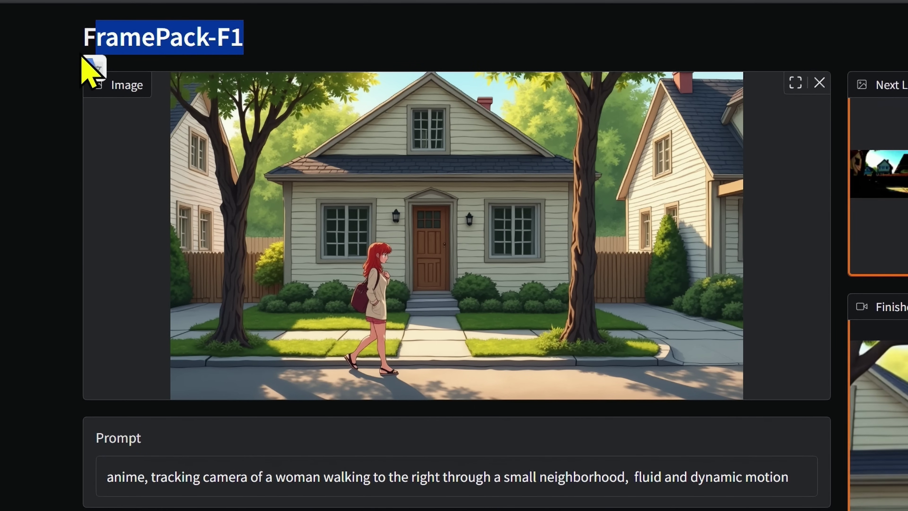
scroll(70, 187, "down", 1)
scroll(436, 338, "down", 4)
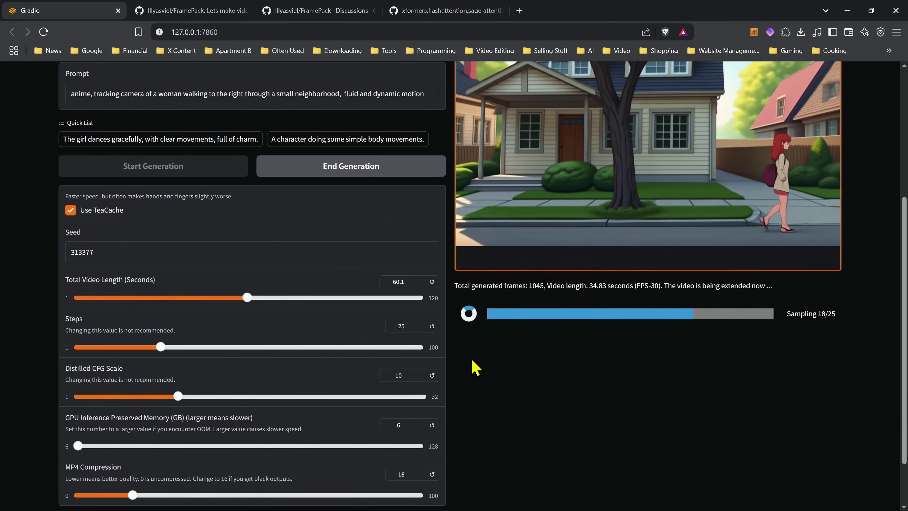
scroll(623, 307, "up", 4)
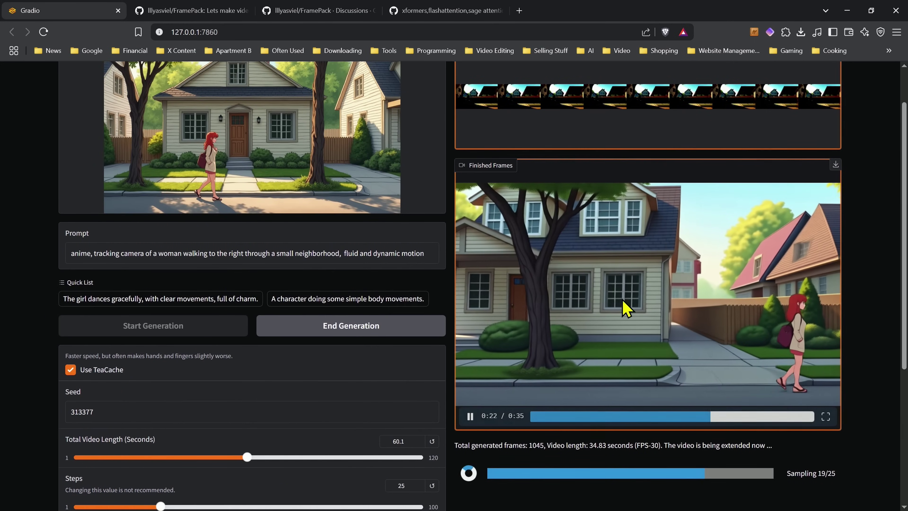
scroll(695, 450, "down", 1)
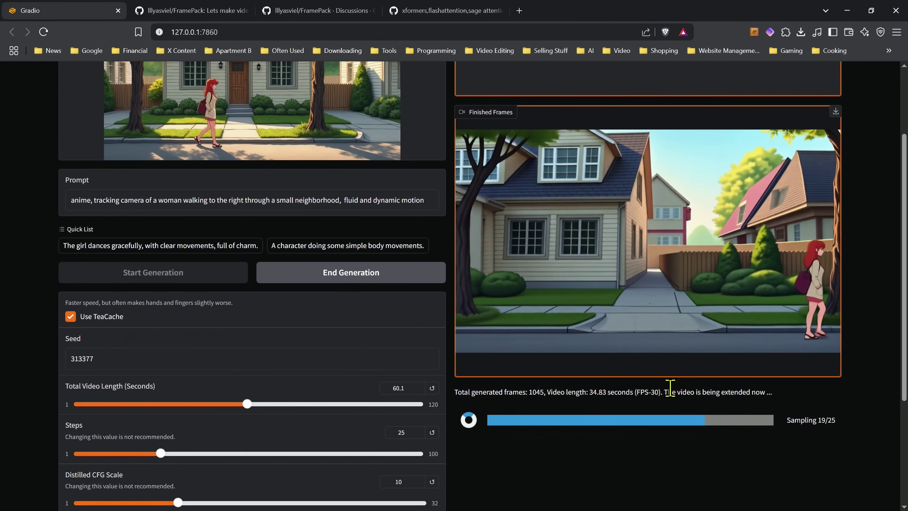
scroll(55, 386, "down", 4)
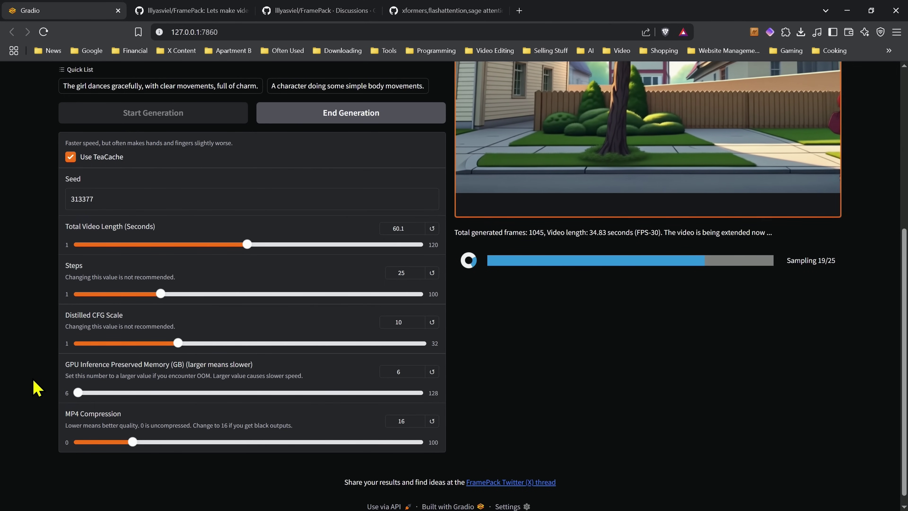
scroll(464, 376, "up", 7)
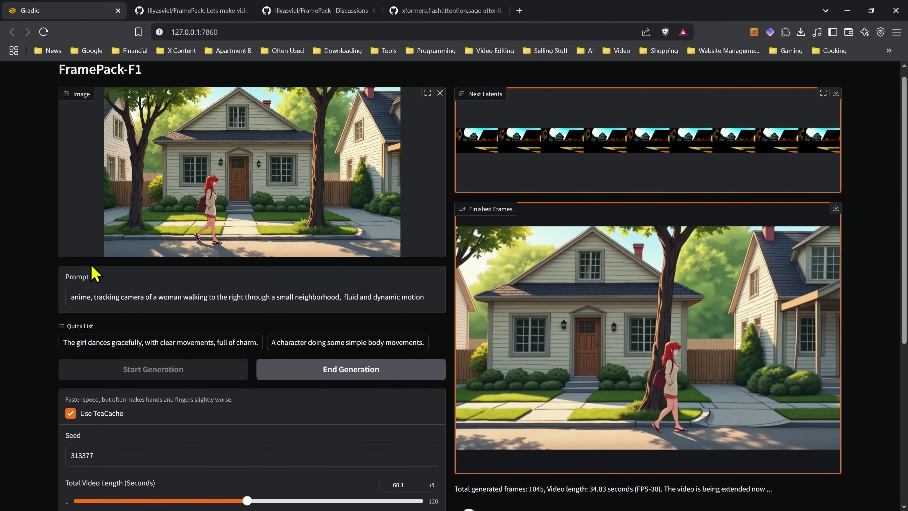
scroll(529, 432, "down", 1)
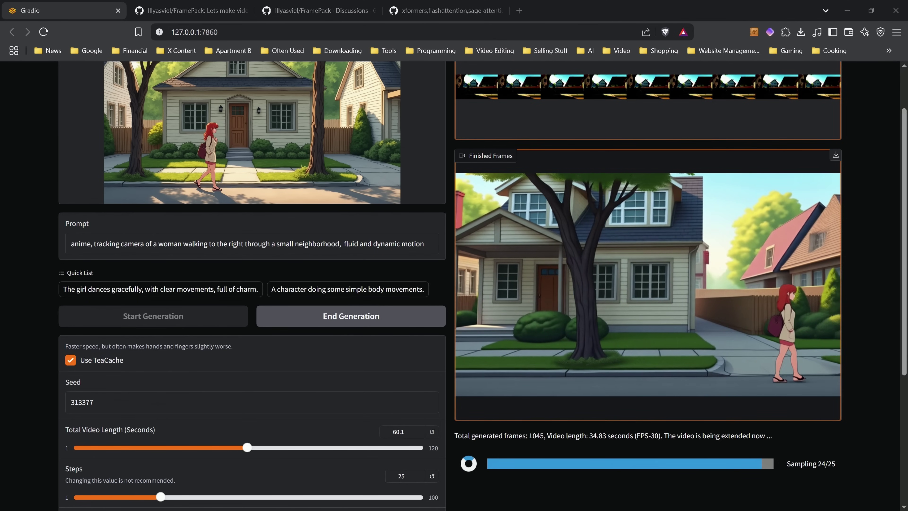
key("alt+Tab")
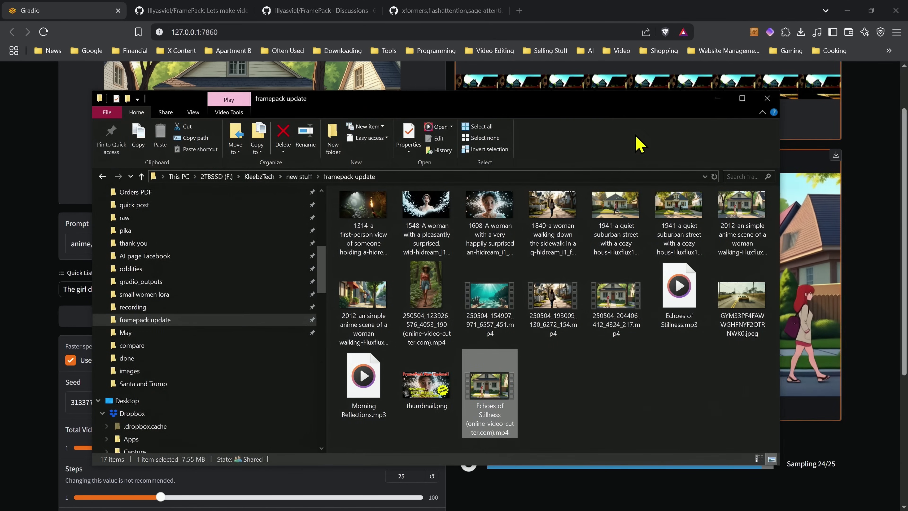
left_click_drag(635, 104, 374, 124)
key("alt+Tab")
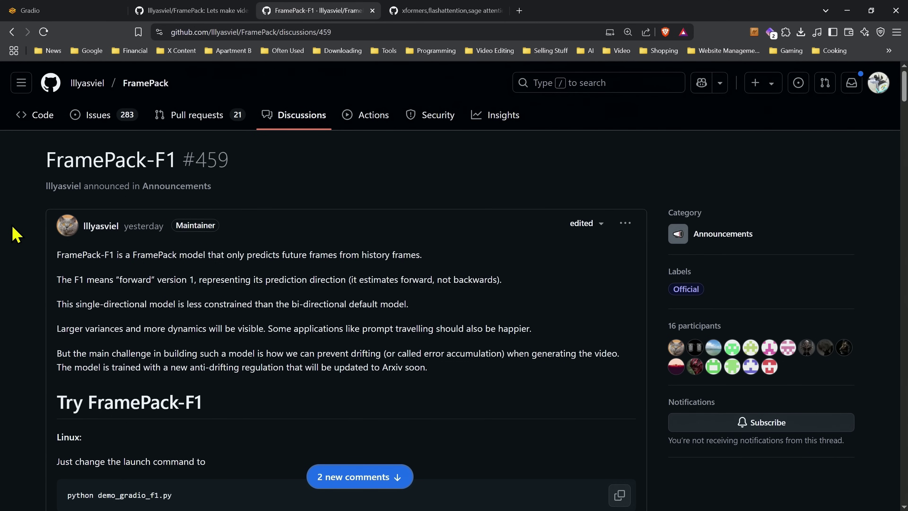
- Finish reading the FramePack-F1 announcement, then return to the FramePack generation tab
scroll(14, 235, "down", 4)
scroll(14, 235, "up", 4)
scroll(9, 292, "down", 6)
scroll(9, 292, "down", 4)
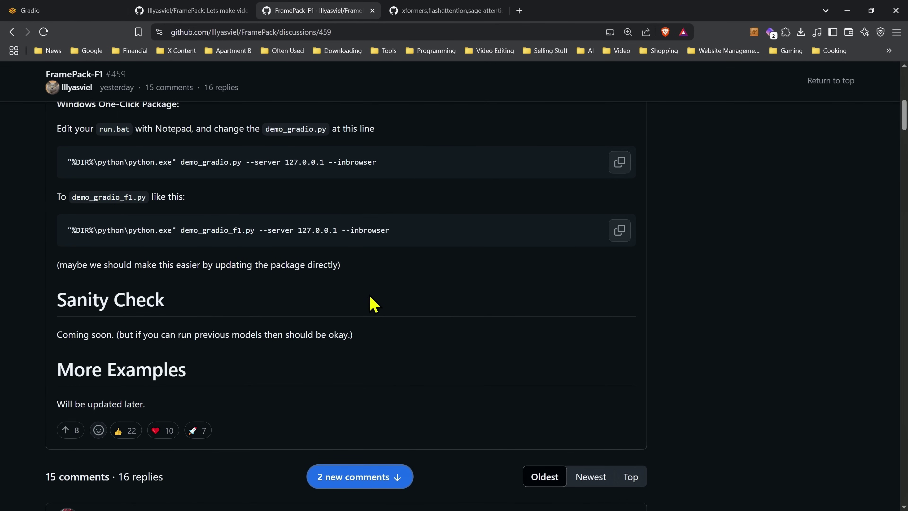
scroll(372, 304, "up", 9)
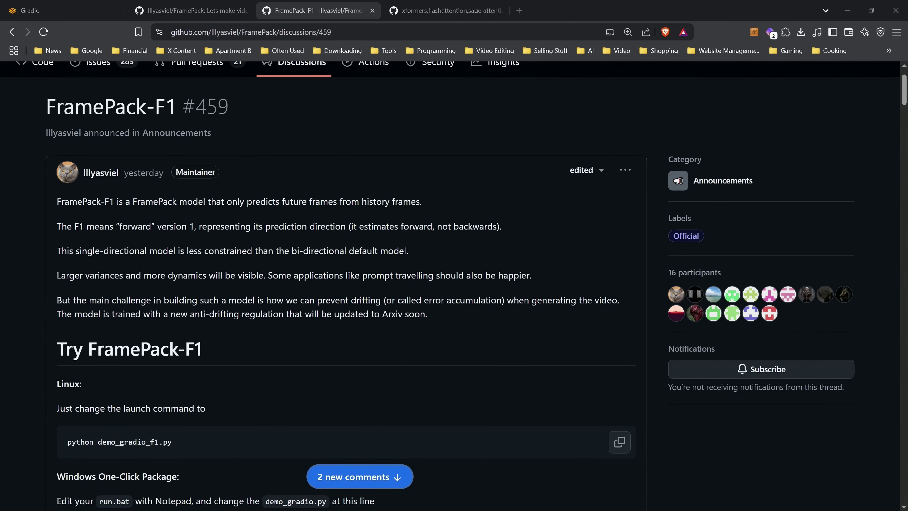
left_click(355, 134)
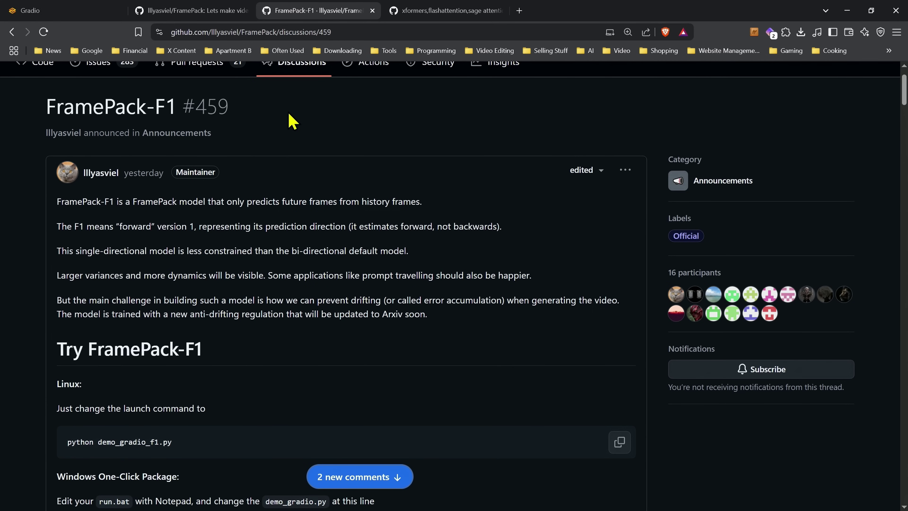
key("ctrl+1")
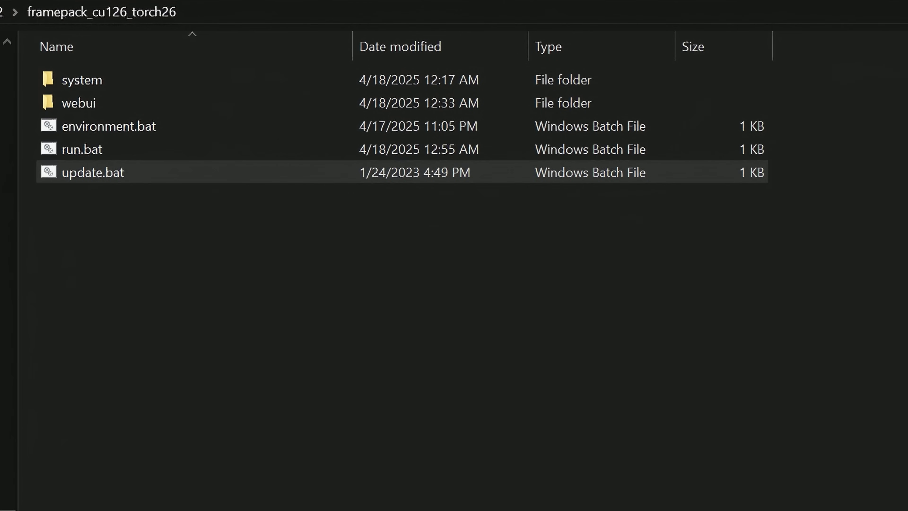
- Run update.bat to pull the latest FramePack files, close the finished window, and select run.bat
double_click(558, 172)
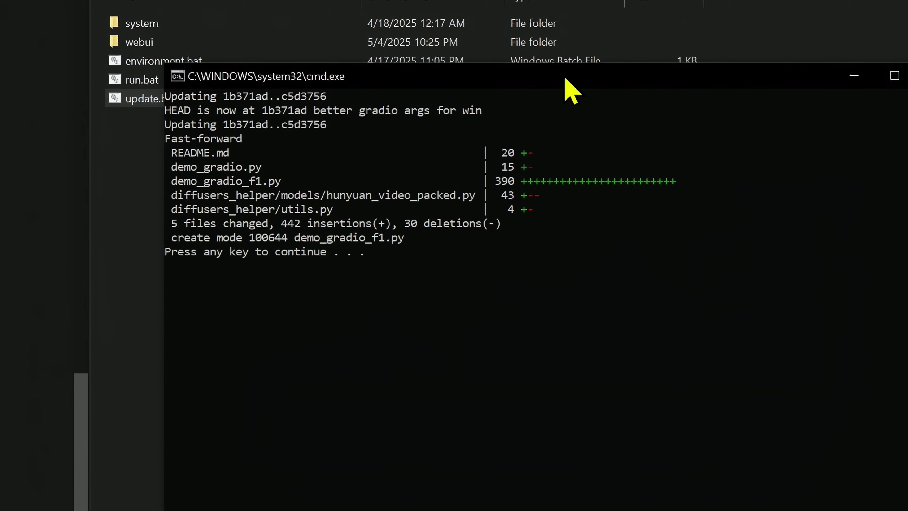
left_click_drag(565, 80, 560, 79)
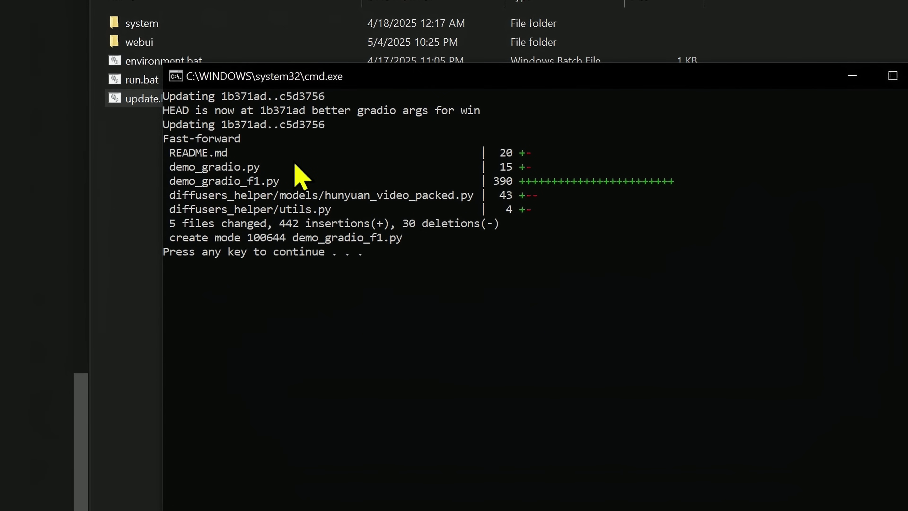
key("Return")
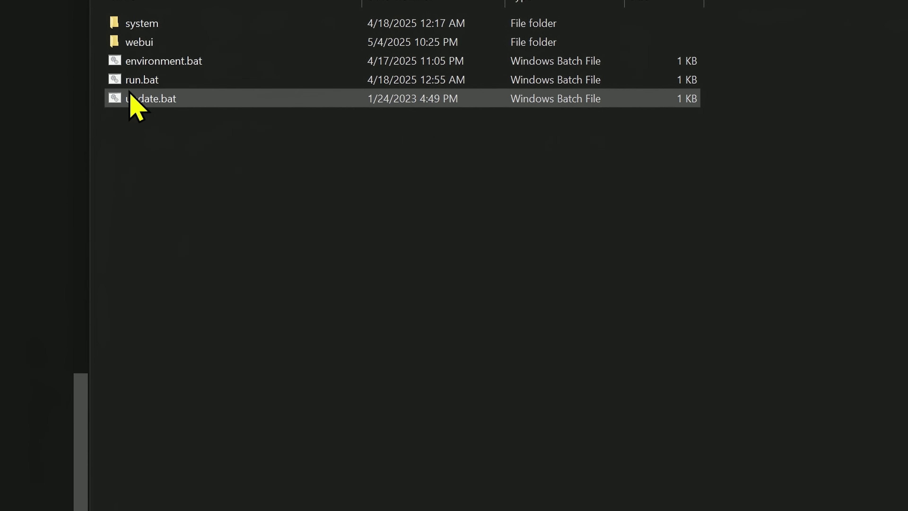
left_click(211, 76)
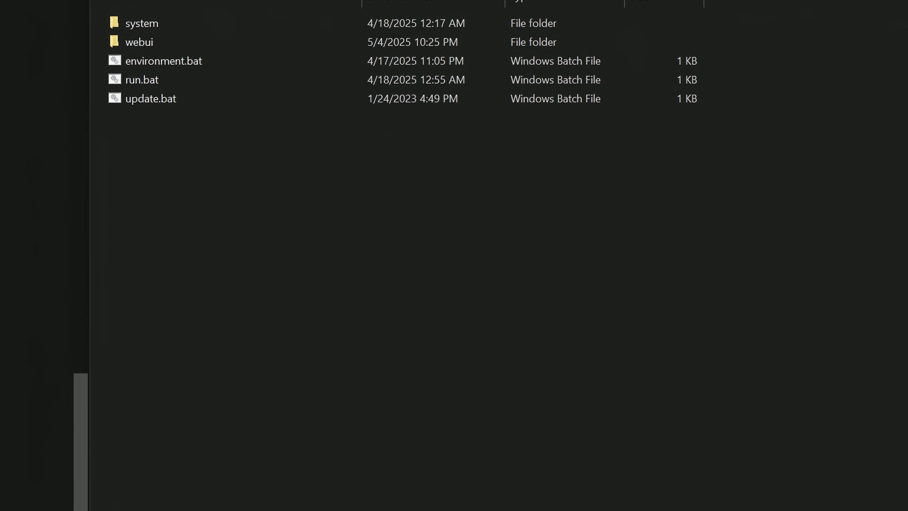
- Copy the Windows One-Click Package launch line for demo_gradio_f1.py from the FramePack-F1 discussion
left_click(396, 57)
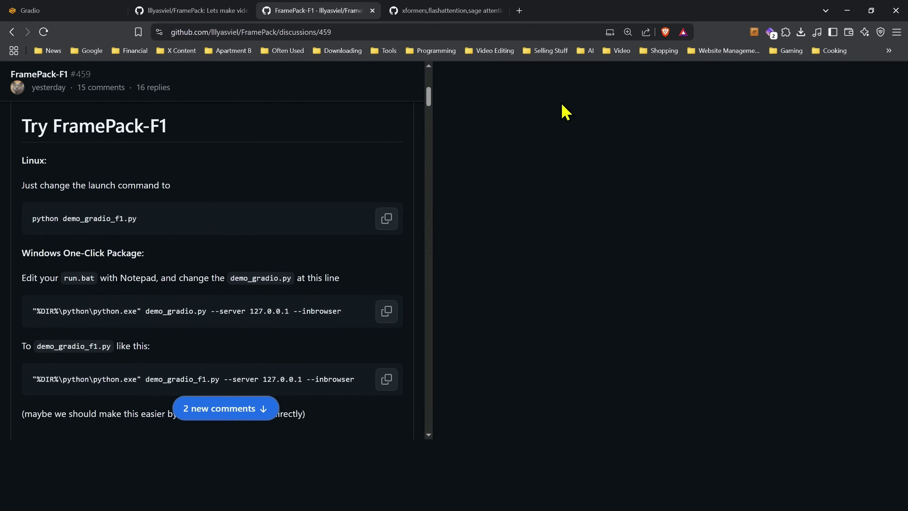
scroll(73, 197, "down", 5)
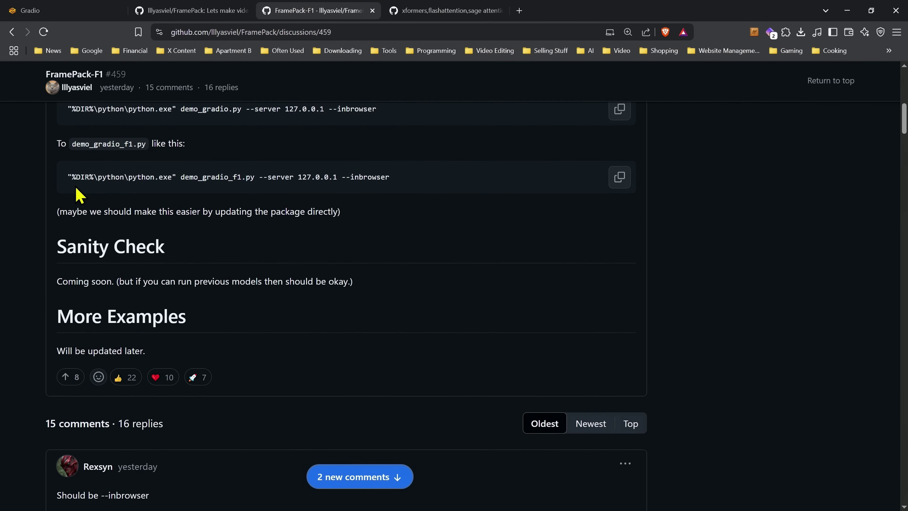
scroll(34, 202, "up", 7)
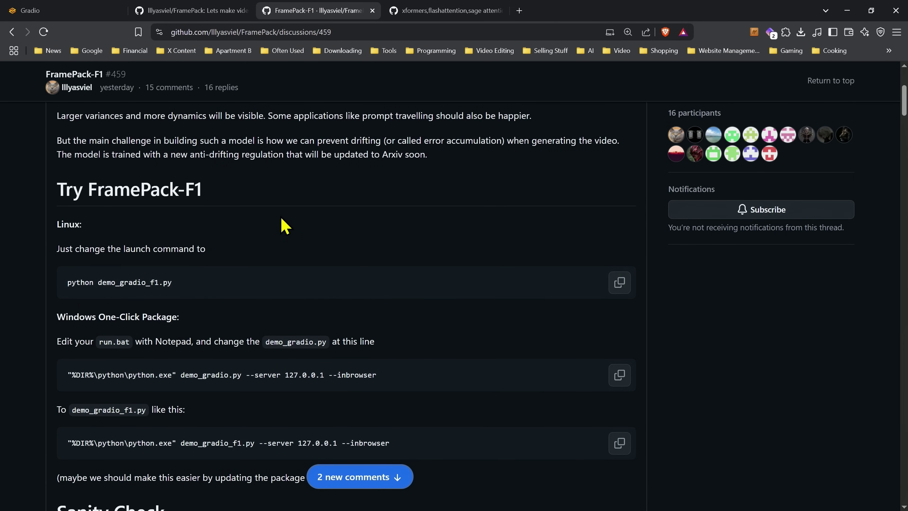
scroll(67, 214, "down", 4)
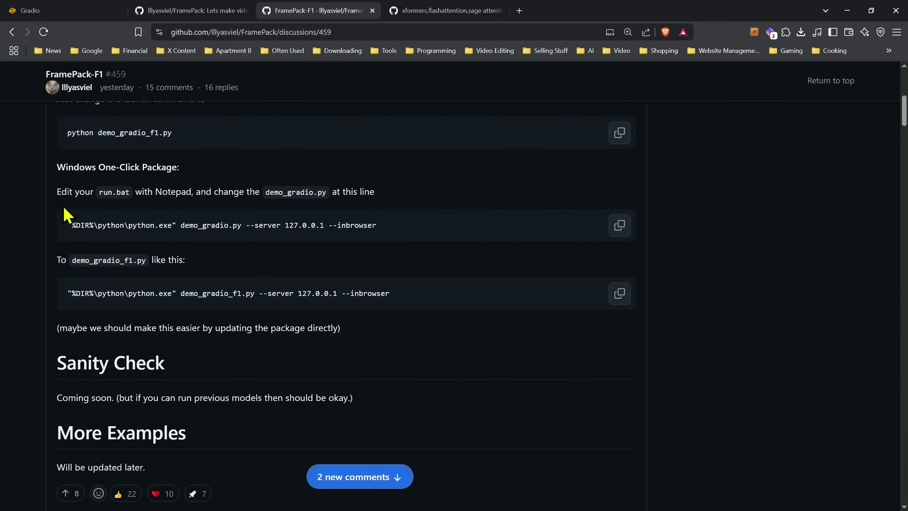
scroll(68, 215, "up", 3)
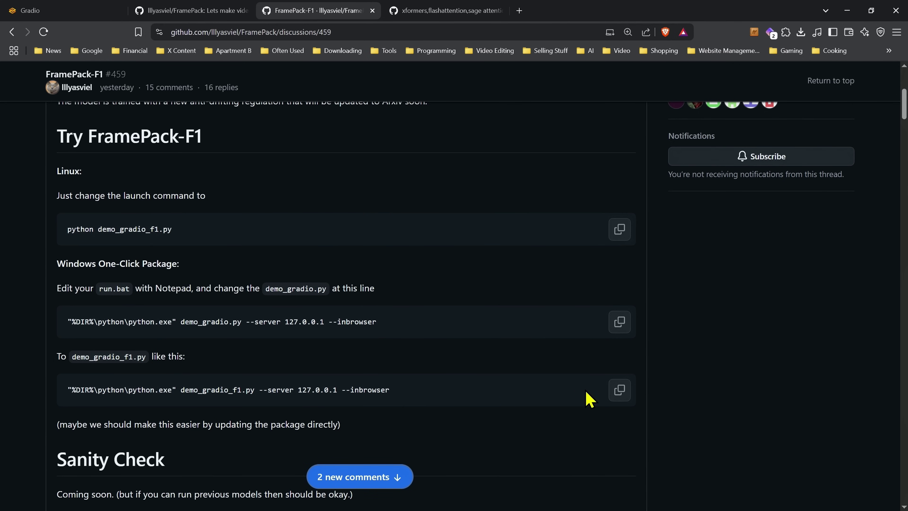
left_click(621, 392)
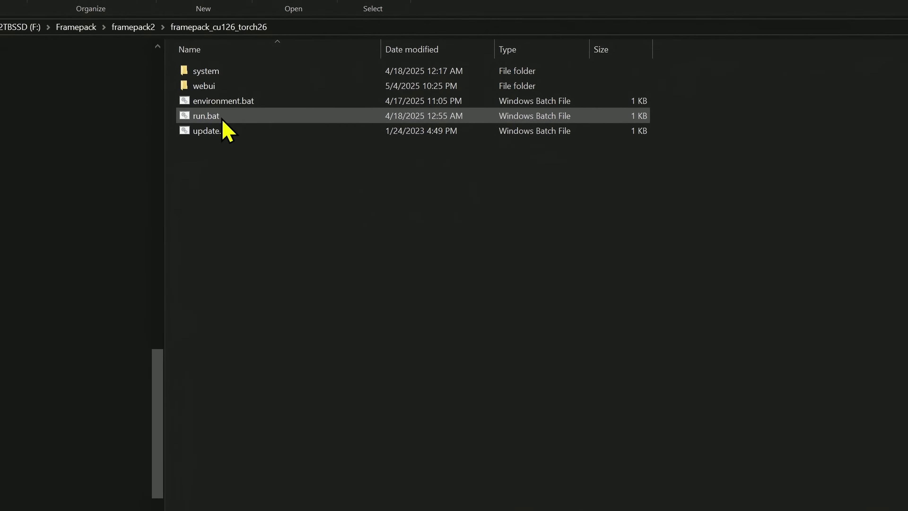
- Open run.bat in Notepad and replace its python line with the demo_gradio_f1.py launch line
right_click(200, 100)
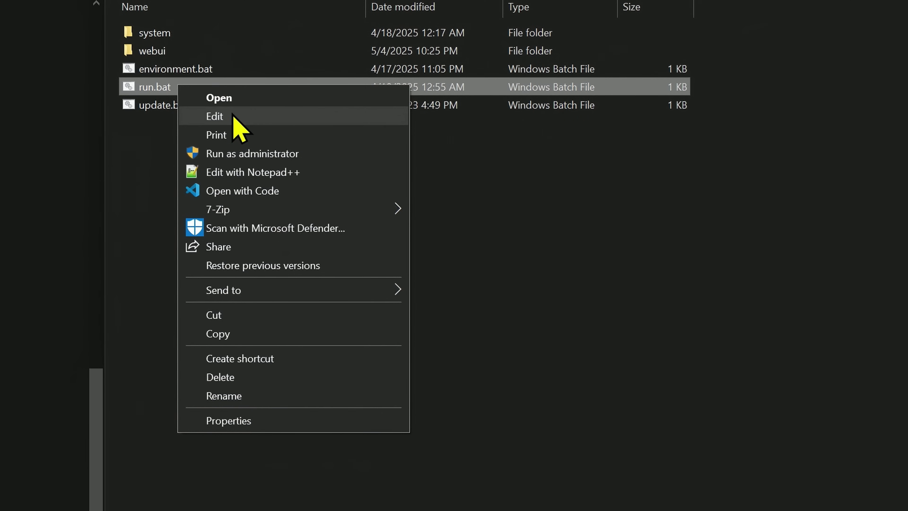
left_click(233, 116)
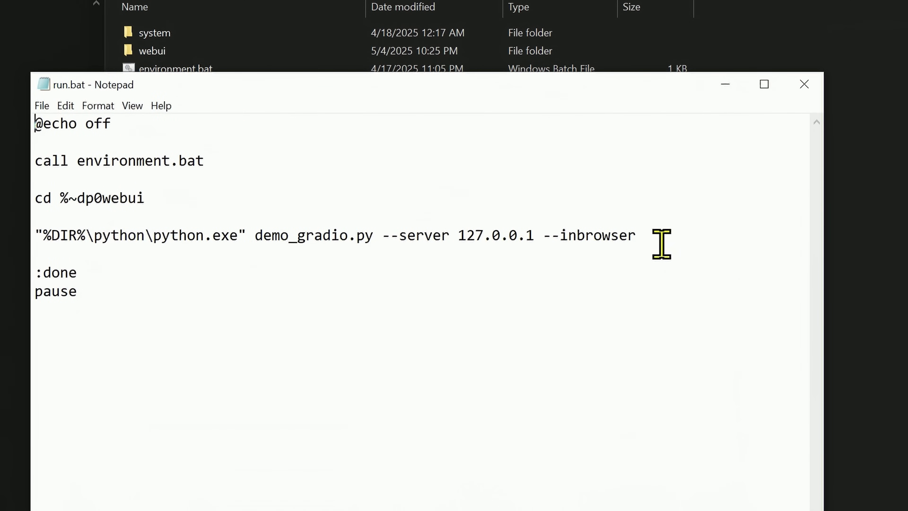
left_click_drag(661, 237, 32, 234)
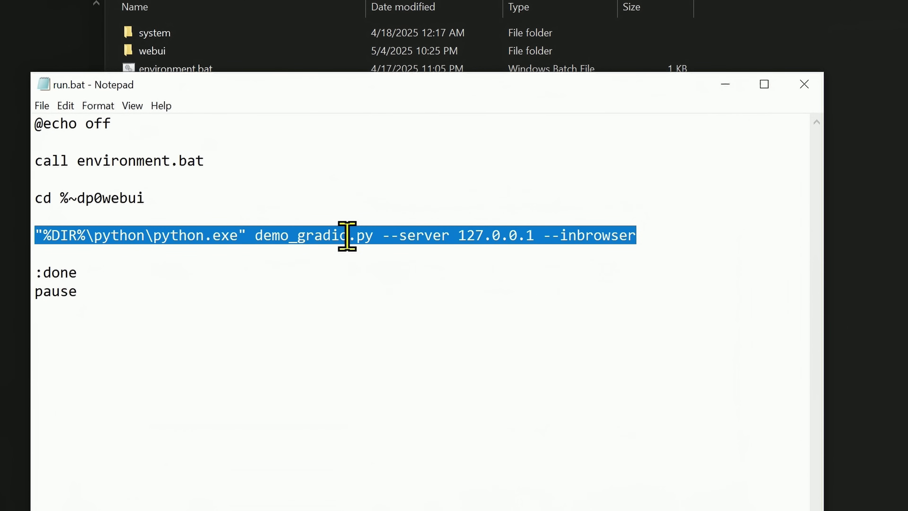
right_click(364, 234)
left_click(425, 301)
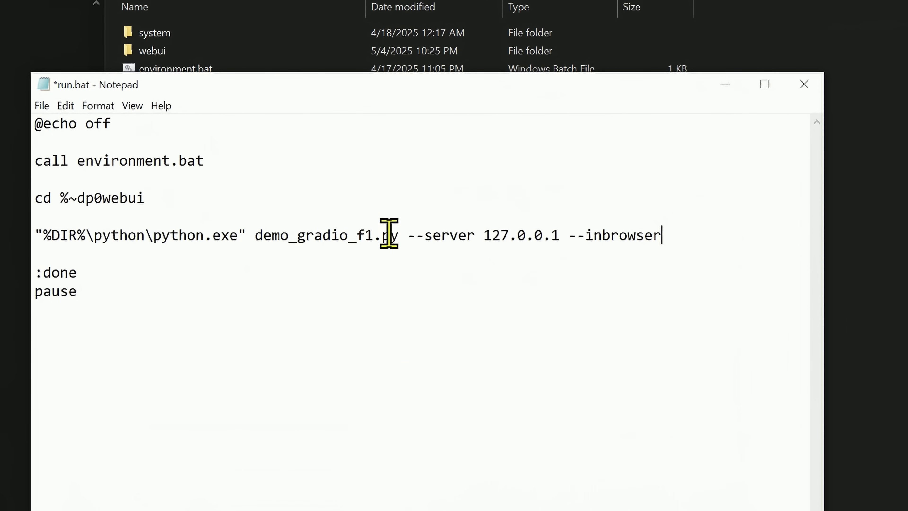
- Check the _f1 script name in the new line and save run.bat
left_click_drag(349, 234, 374, 234)
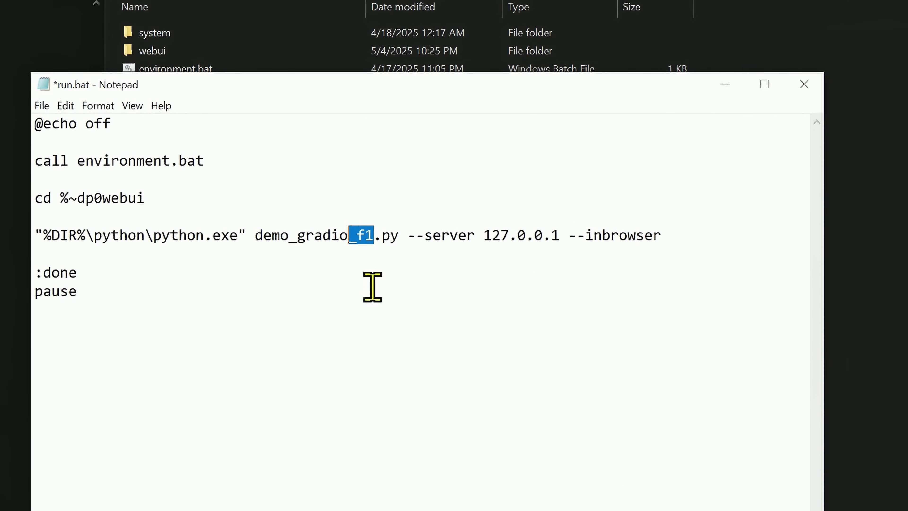
left_click(364, 275)
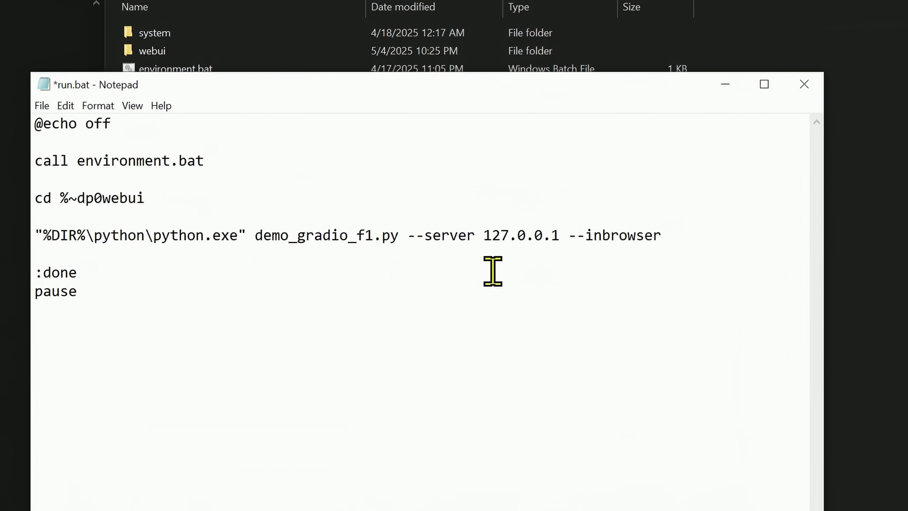
left_click(520, 261)
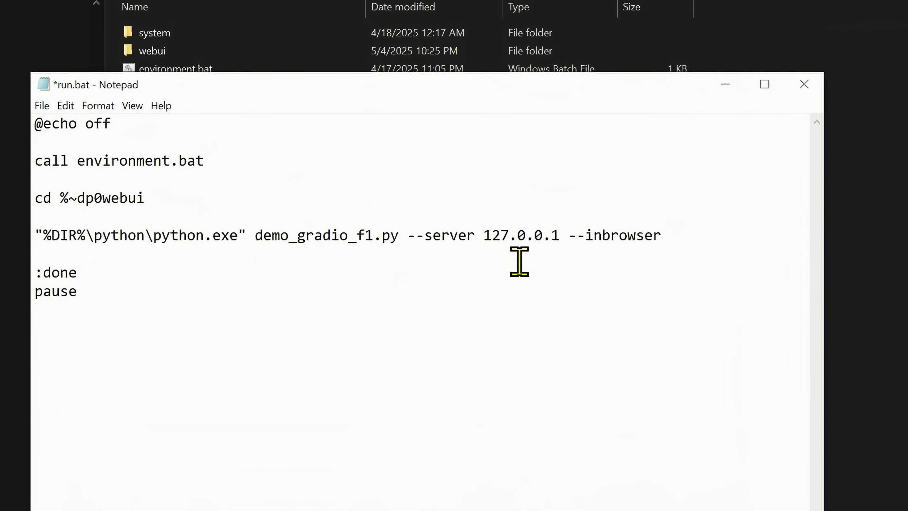
key("ctrl+s")
- Close Notepad and launch the edited run.bat, raising its console to watch the F1 model load
left_click(804, 84)
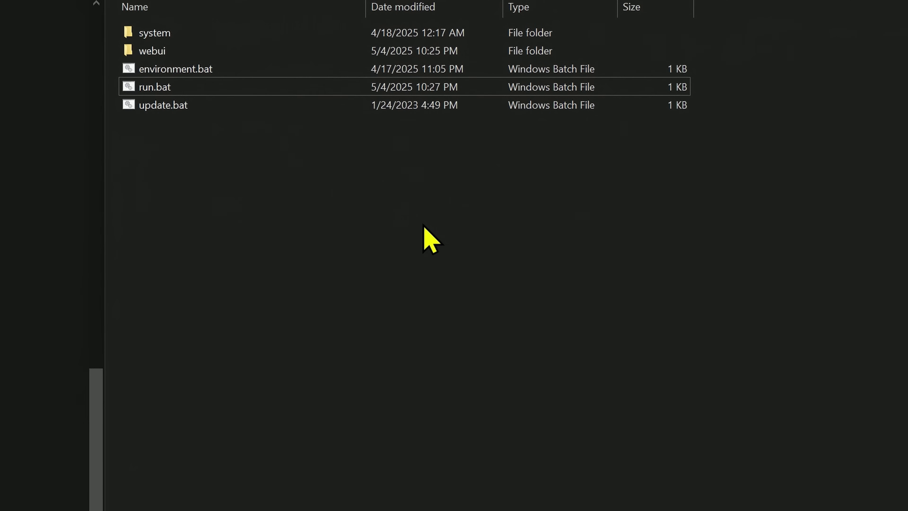
left_click(147, 88)
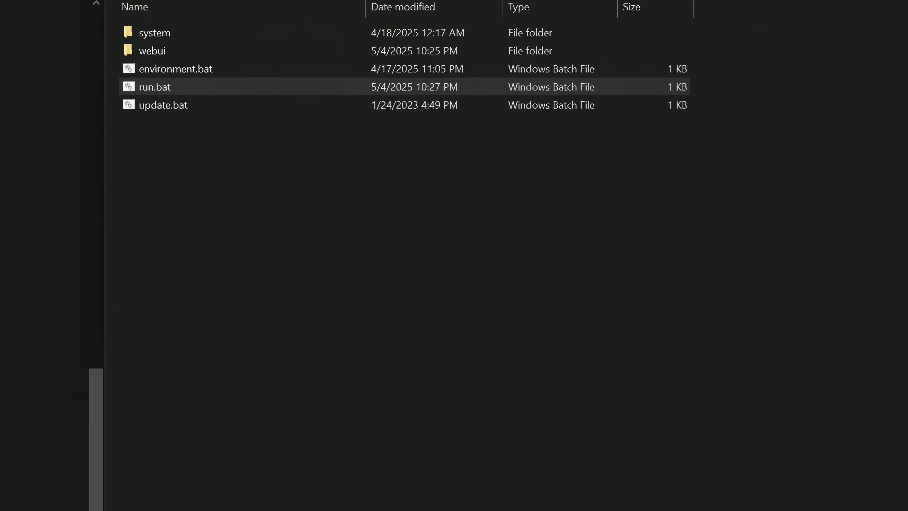
key("Return")
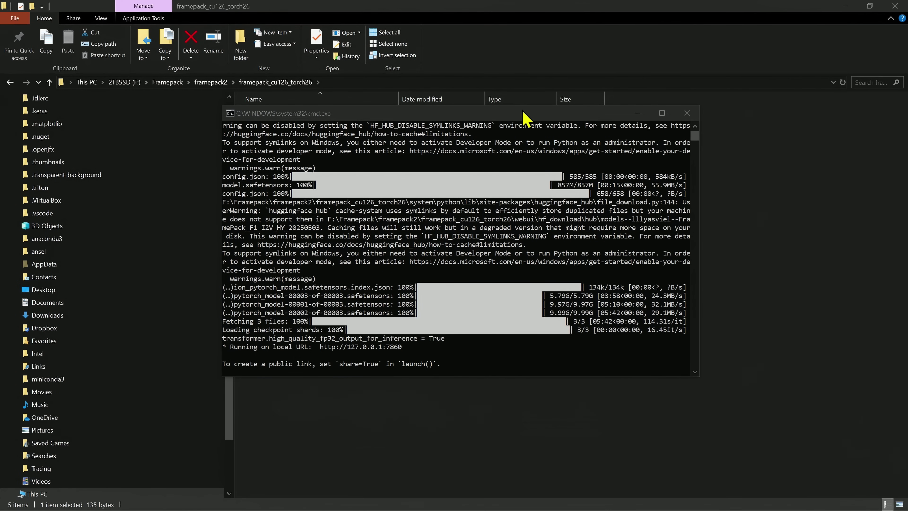
left_click_drag(524, 112, 538, 47)
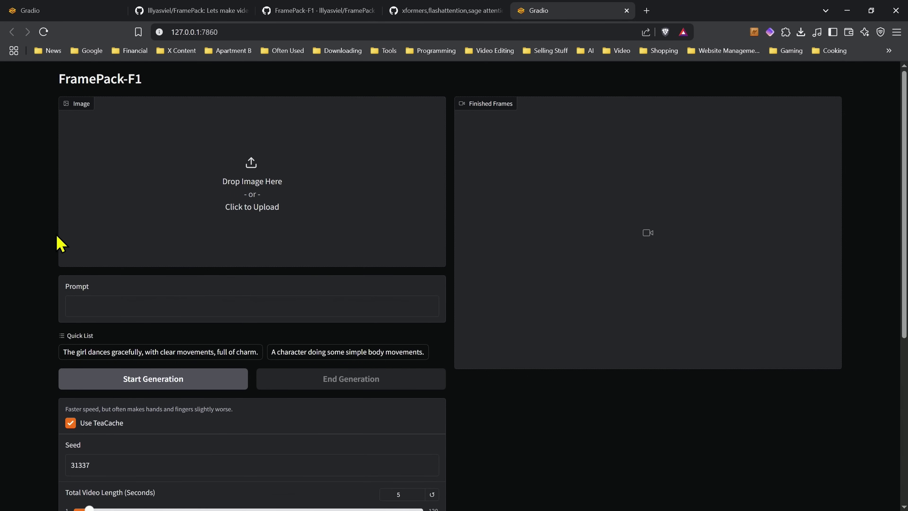
- Load the street-scene image and enter the 'tracking shot, woman centered' walking prompt
scroll(27, 278, "down", 8)
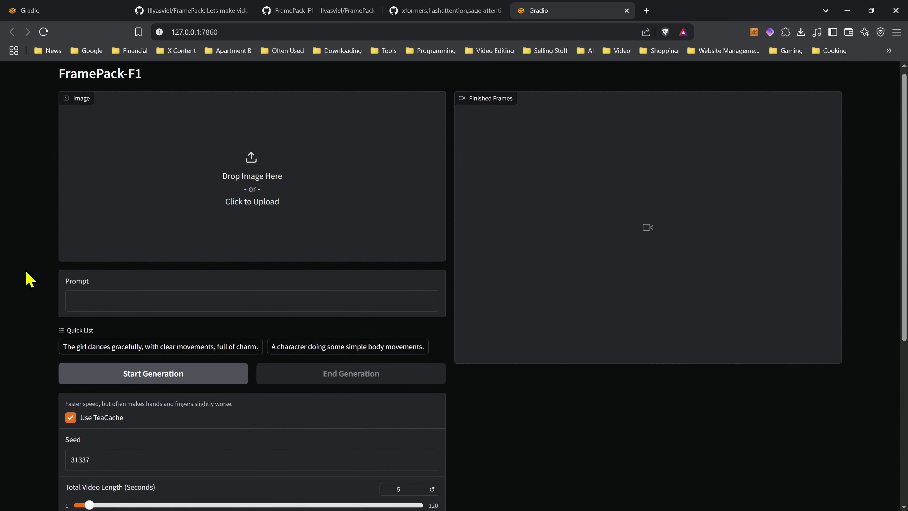
scroll(29, 284, "up", 8)
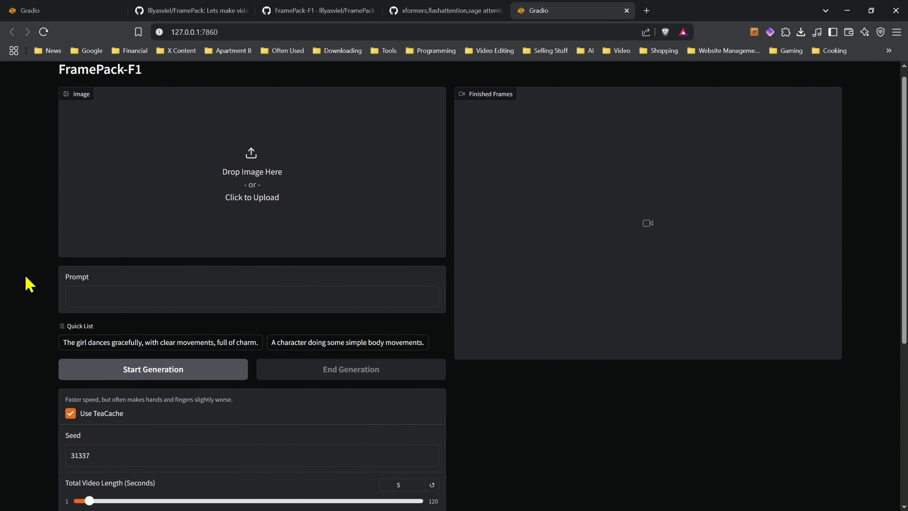
scroll(30, 283, "down", 1)
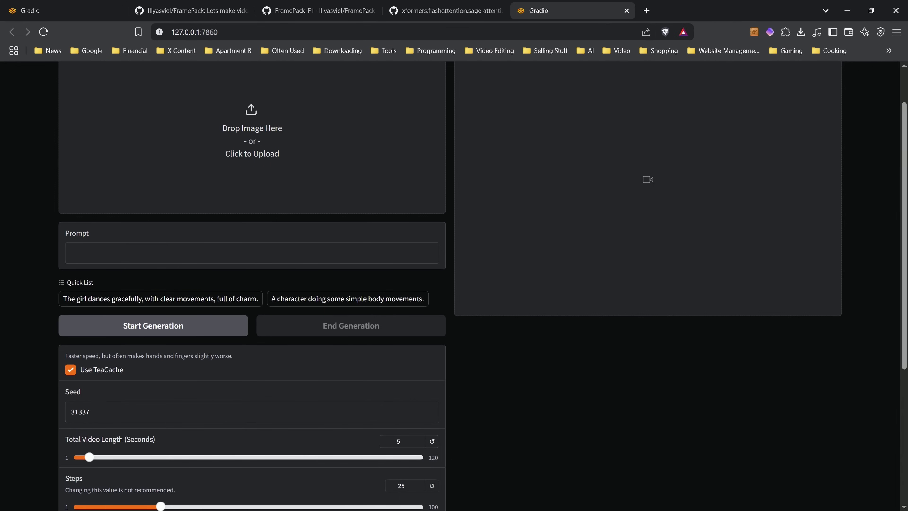
left_click_drag(376, 186, 375, 186)
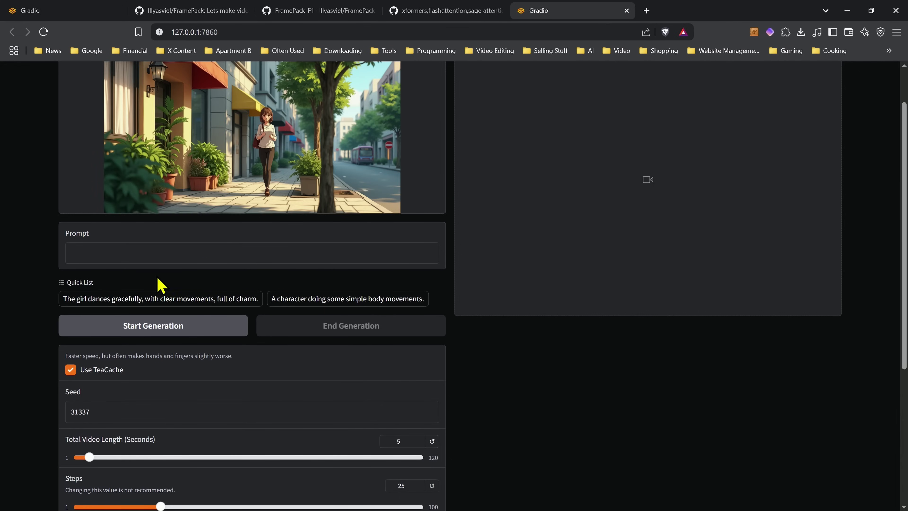
left_click(150, 254)
type("tracking shot, woman centered, a woman walking down a small city street, with clear movements")
- Set Total Video Length to 30.1 seconds and start generation
scroll(142, 416, "down", 5)
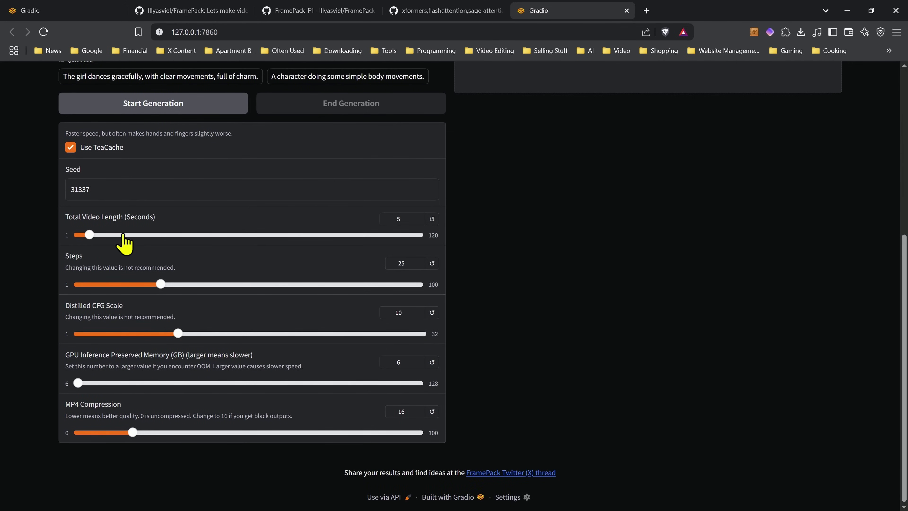
left_click_drag(92, 234, 162, 236)
left_click(154, 103)
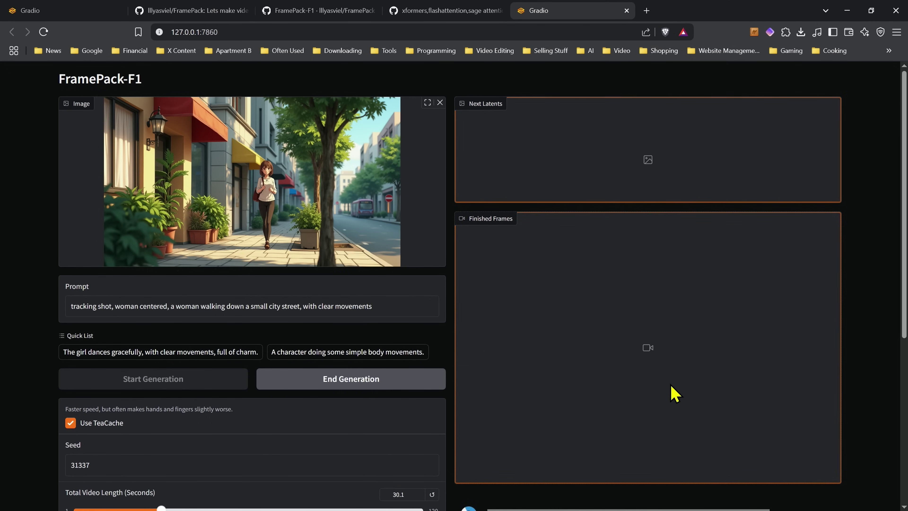
scroll(685, 391, "down", 1)
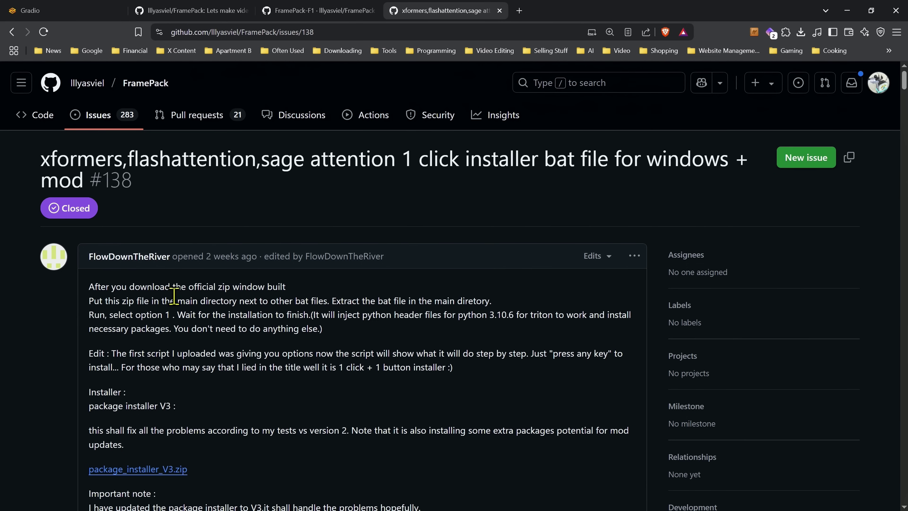
- Read through the package installer V3 instructions in FramePack issue #138
scroll(174, 296, "down", 1)
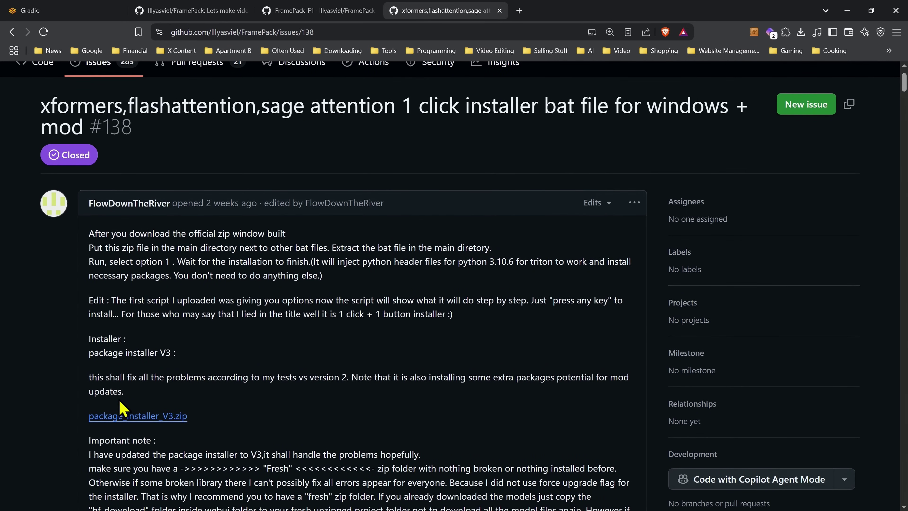
scroll(169, 343, "down", 2)
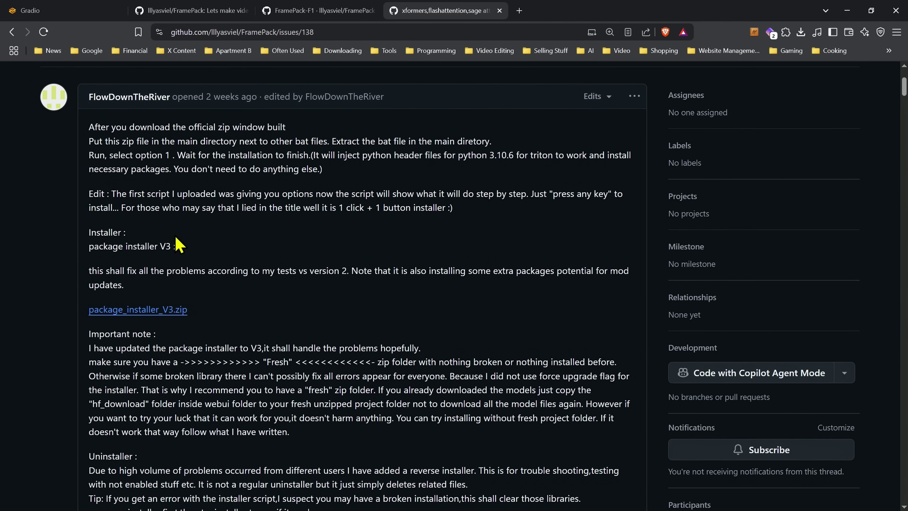
scroll(261, 345, "down", 3)
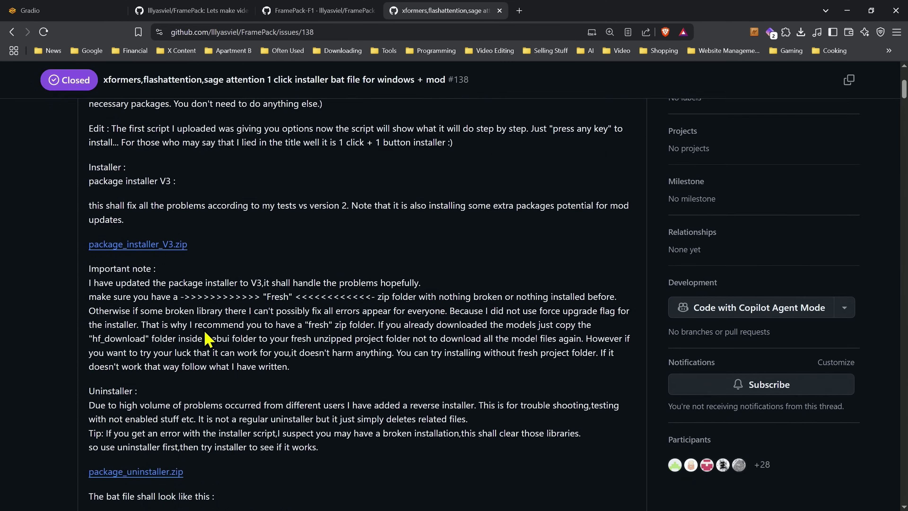
scroll(232, 269, "down", 5)
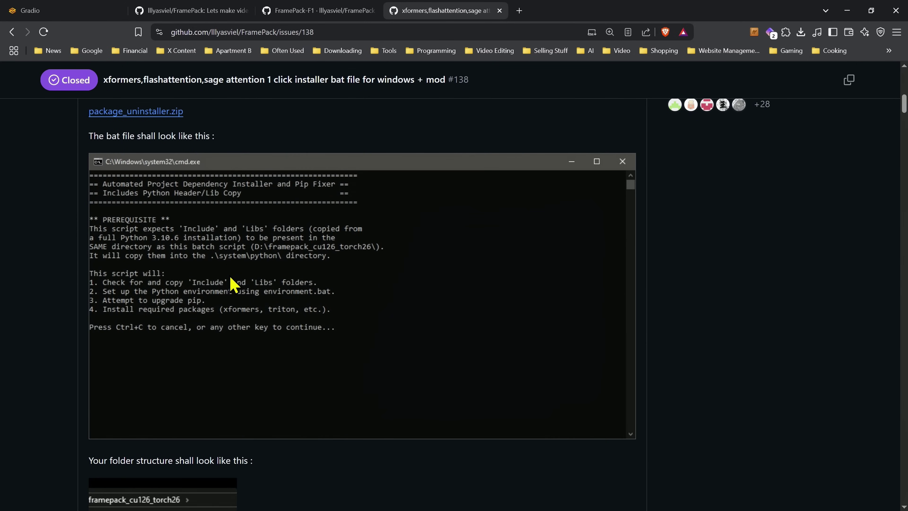
scroll(229, 263, "up", 1)
scroll(236, 247, "up", 10)
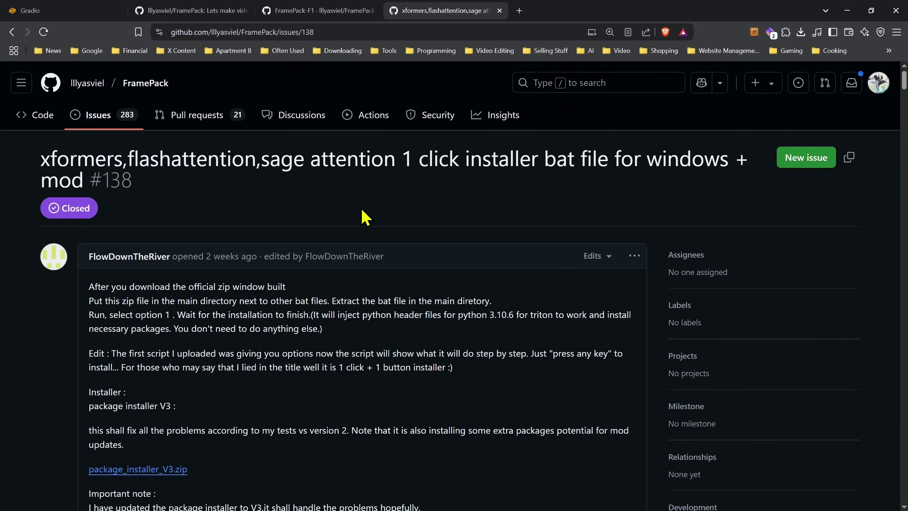
scroll(177, 430, "down", 3)
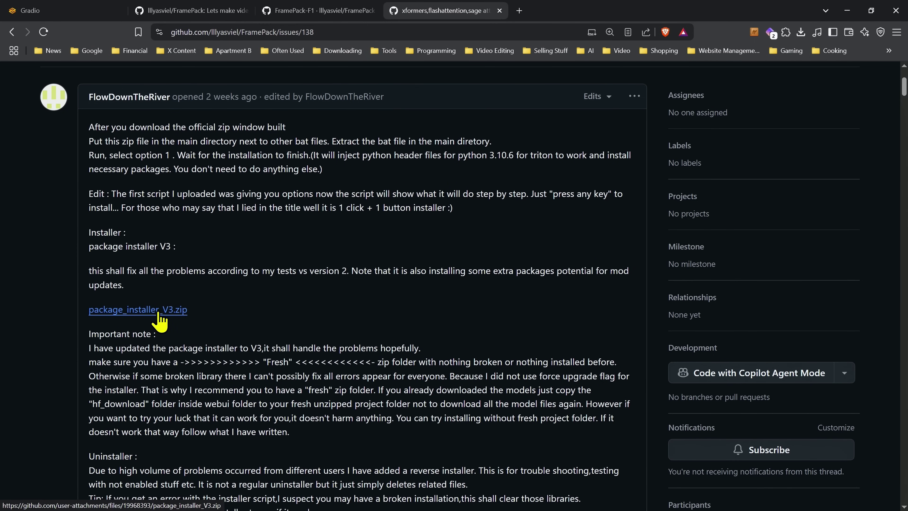
left_click_drag(732, 8, 465, 53)
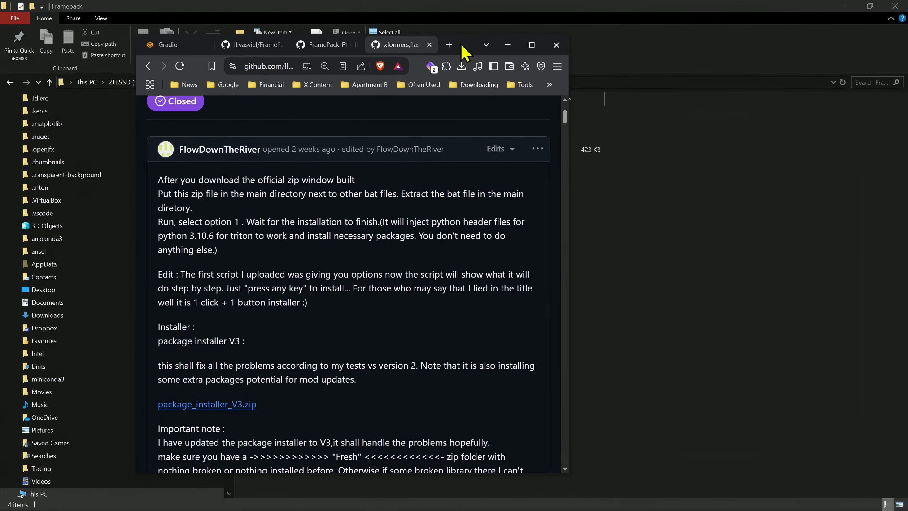
left_click(532, 45)
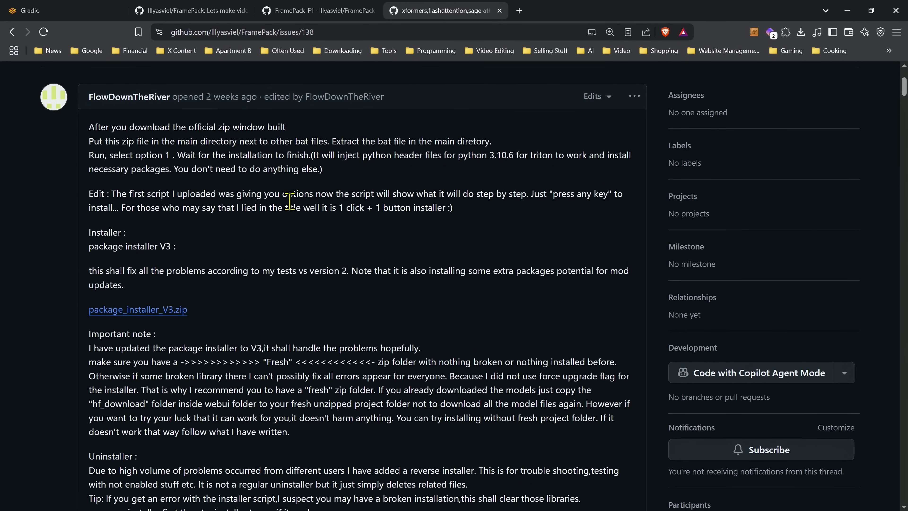
scroll(44, 285, "up", 1)
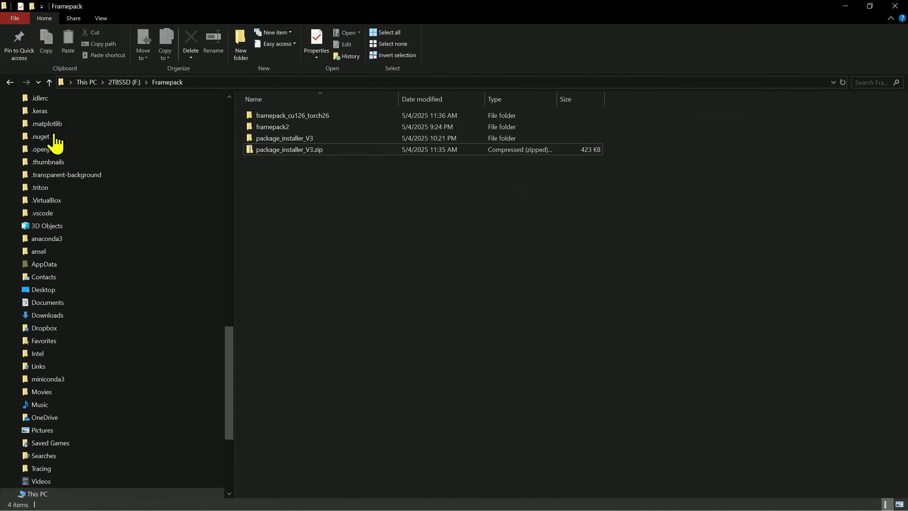
- Copy the include and libs folders and the installer batch file from package_installer_V3
left_click(308, 142)
double_click(309, 142)
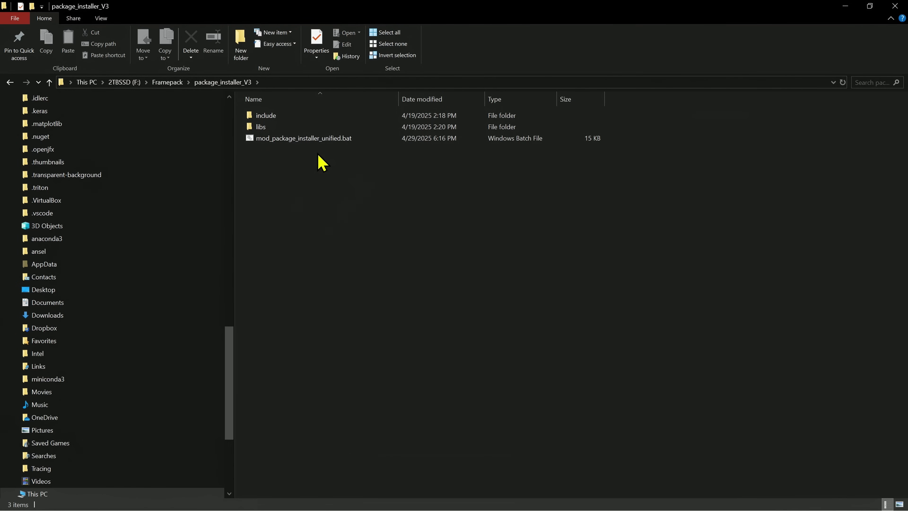
left_click(324, 139)
left_click(407, 275)
left_click_drag(406, 263, 270, 116)
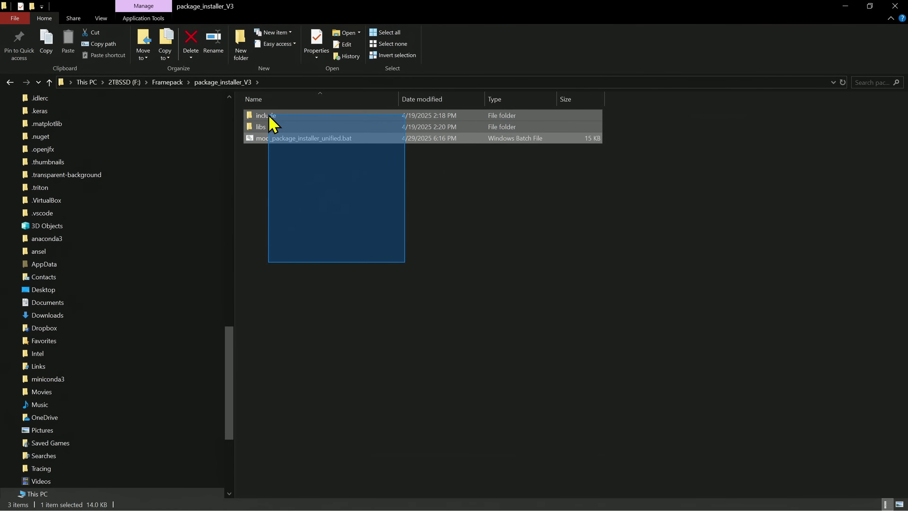
right_click(270, 118)
left_click(302, 233)
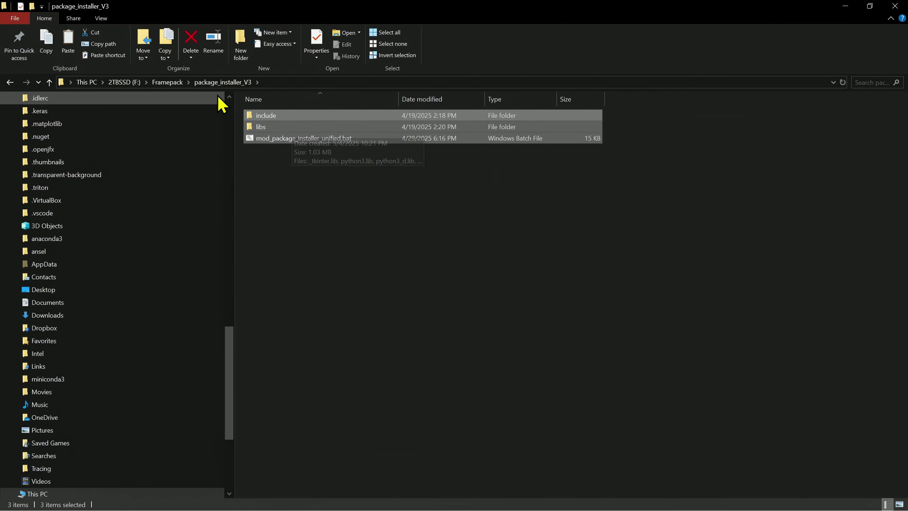
- Paste the copied installer items into framepack2\framepack_cu126_torch26
left_click(168, 82)
double_click(284, 127)
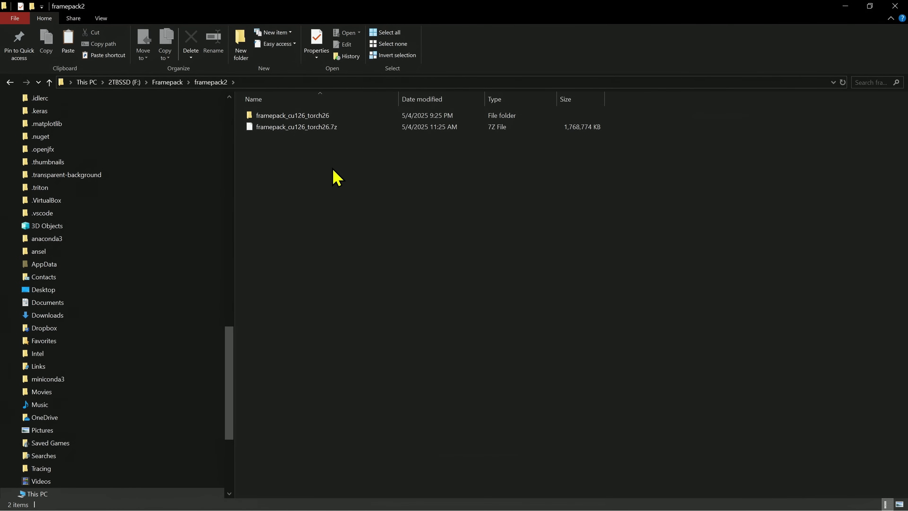
double_click(311, 116)
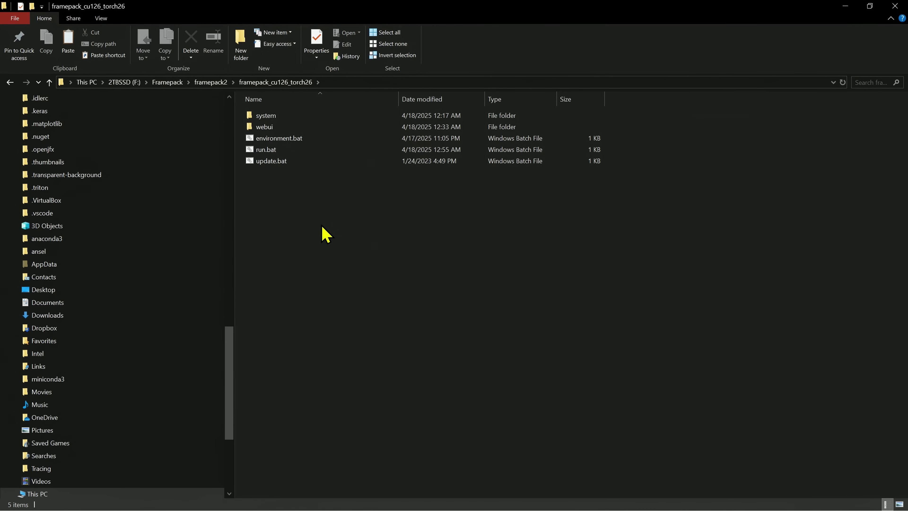
left_click(259, 84)
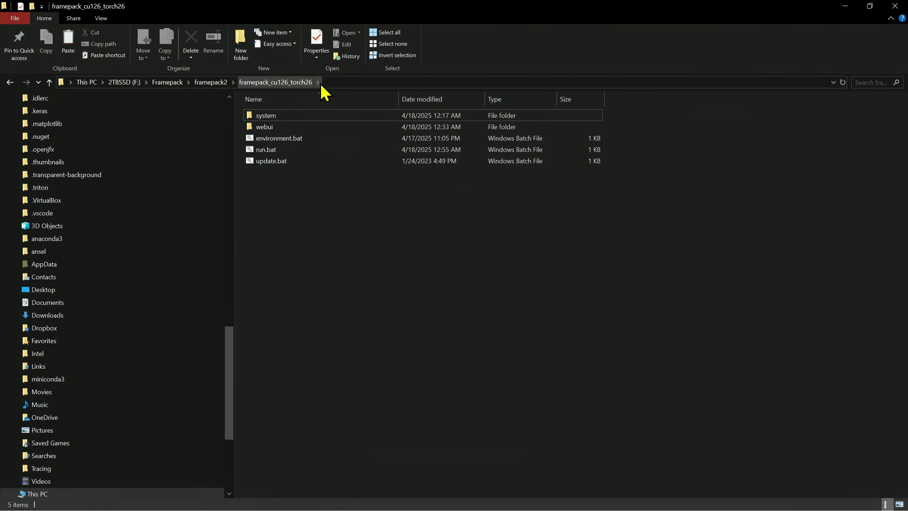
left_click(221, 83)
left_click(299, 127)
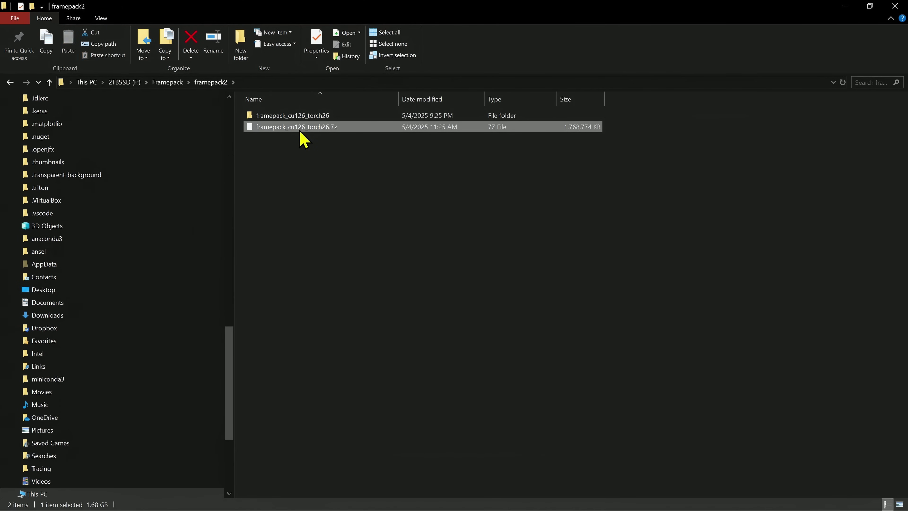
double_click(327, 116)
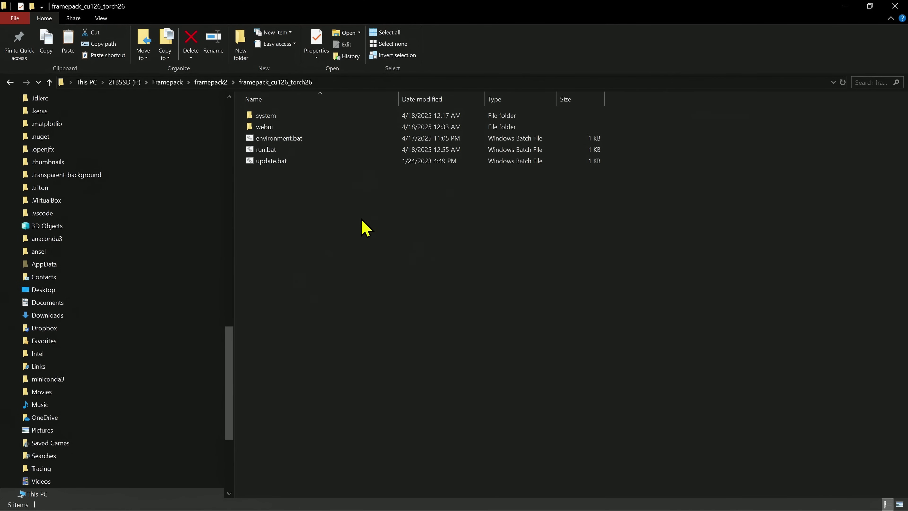
right_click(319, 218)
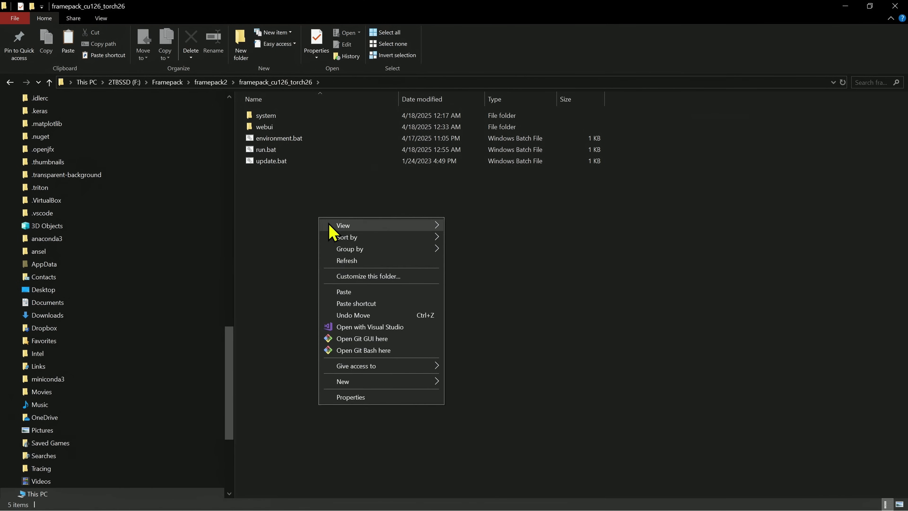
left_click(347, 292)
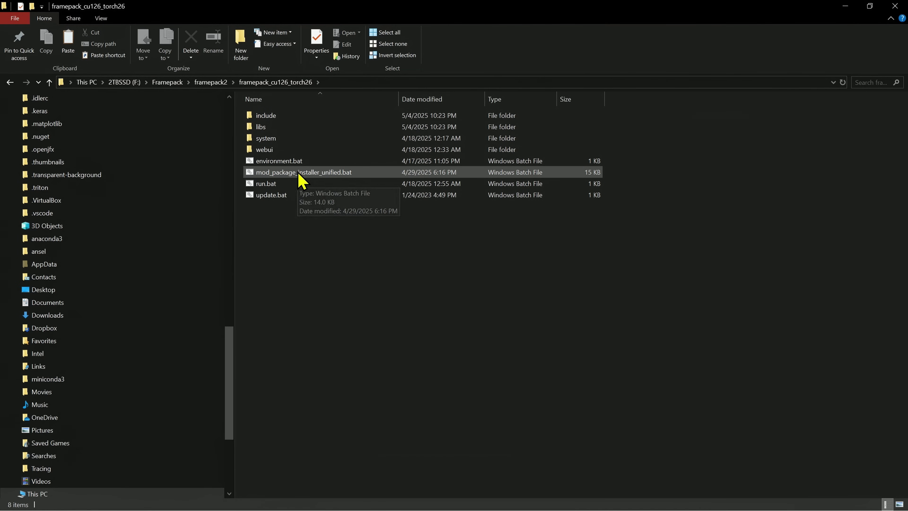
- Run mod_package_installer_unified.bat through to its success banner, then close the installer window
left_click(326, 175)
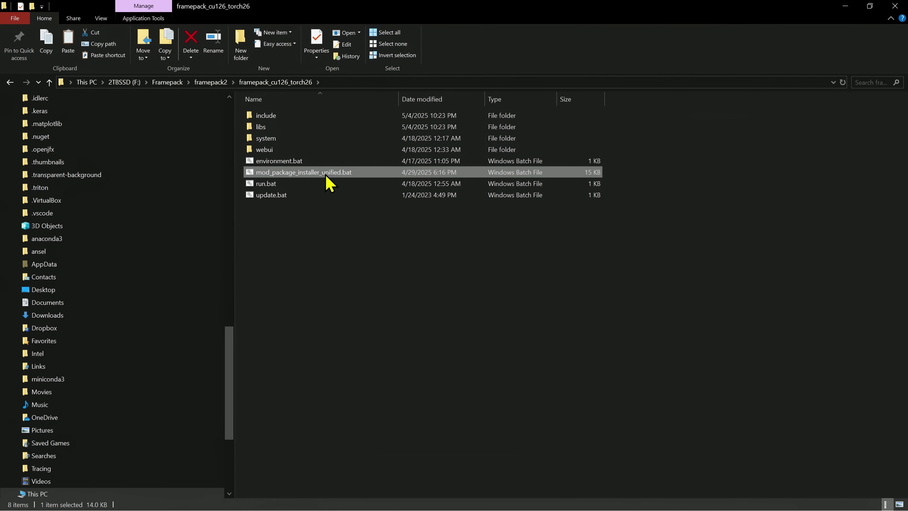
key("Return")
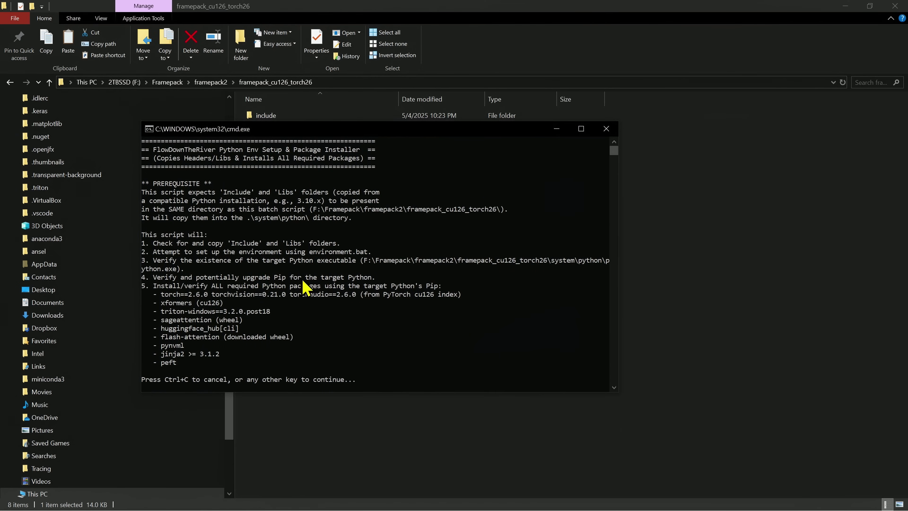
left_click(381, 259)
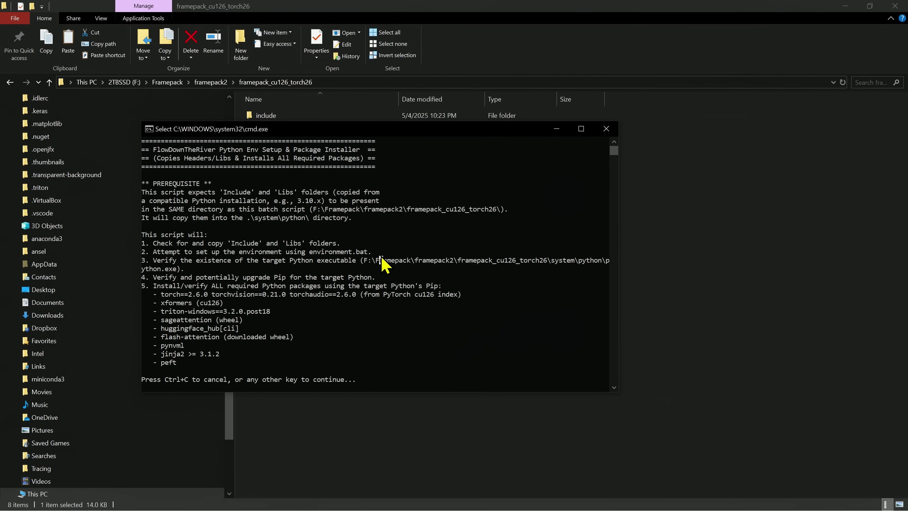
left_click_drag(387, 134, 471, 191)
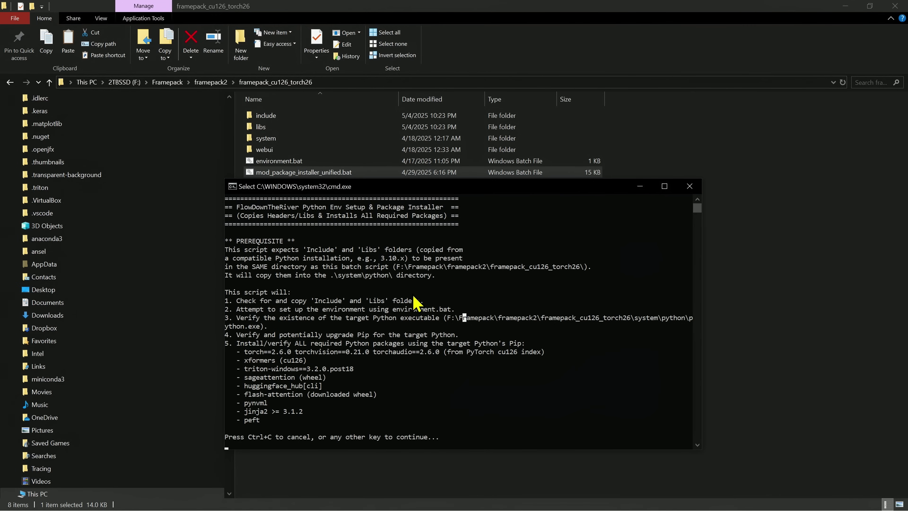
key("Escape")
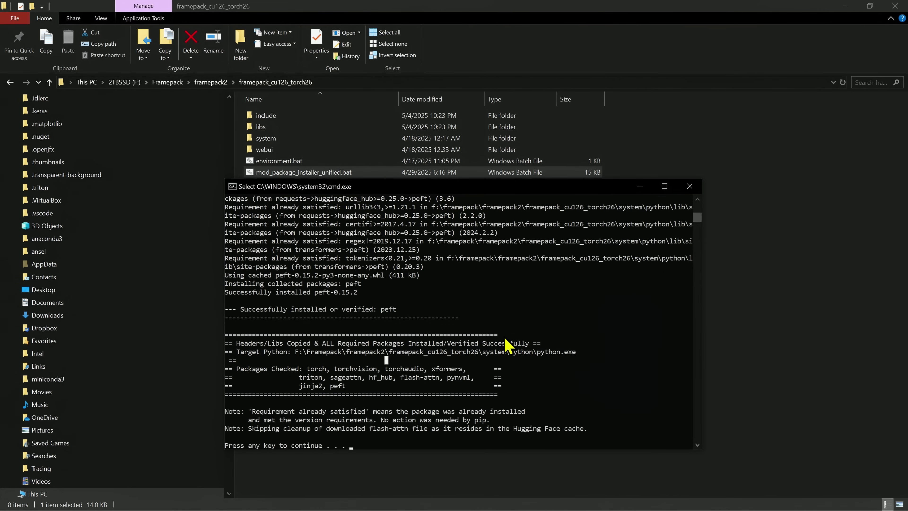
key("Return")
left_click(313, 229)
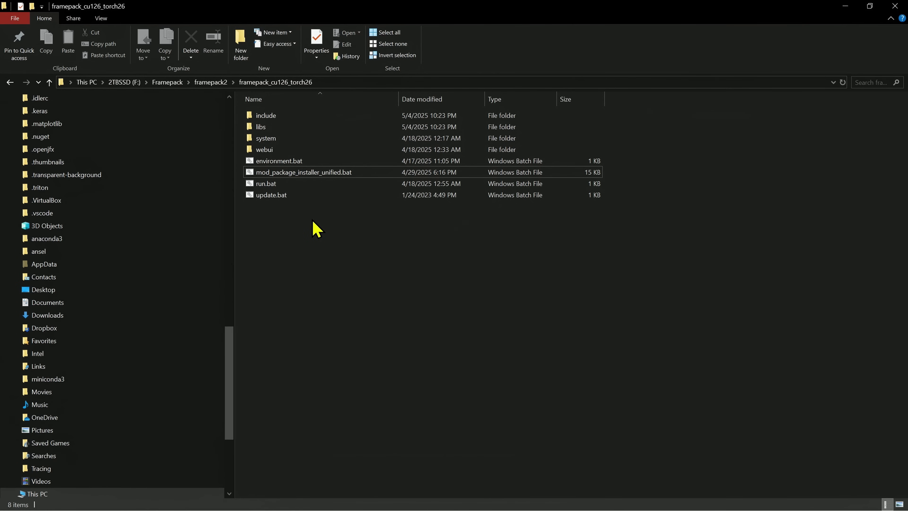
- Delete mod_package_installer_unified.bat and the include and libs folders, keeping system, webui, environment.bat, run.bat and update.bat
left_click(296, 173)
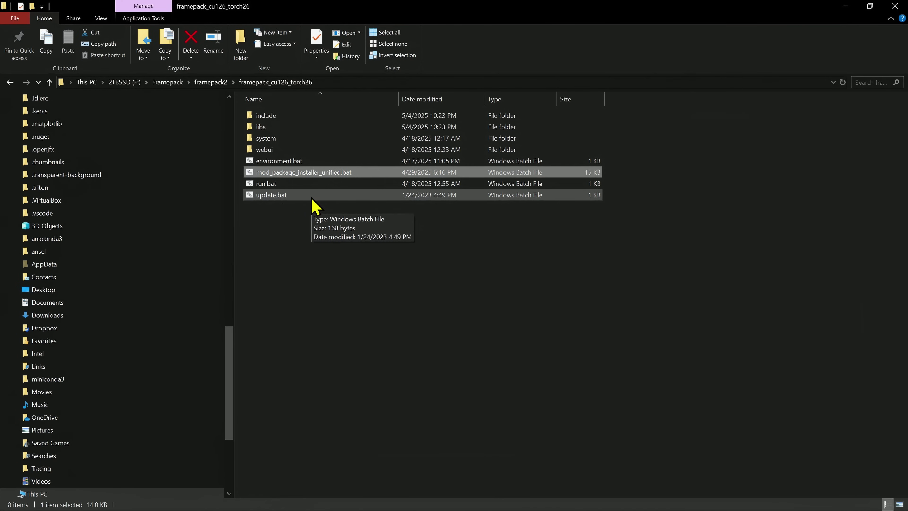
key("Delete")
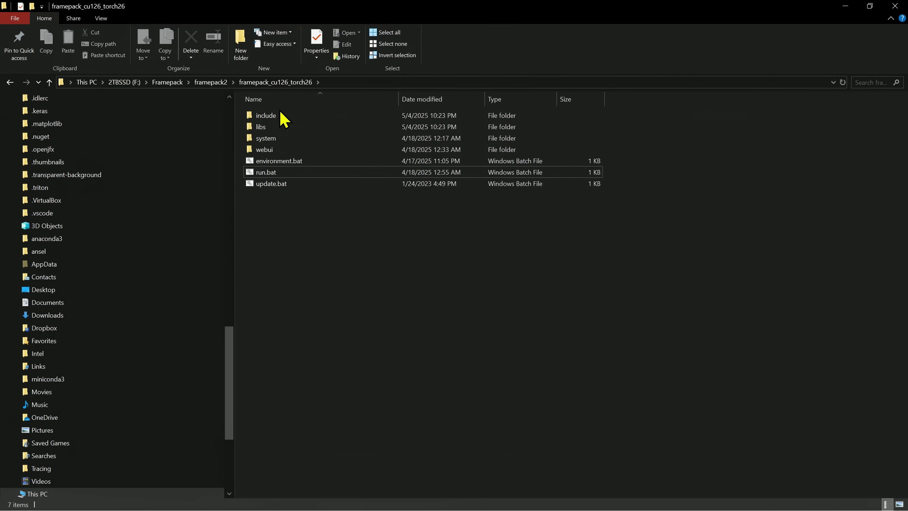
left_click(282, 117)
key("Delete")
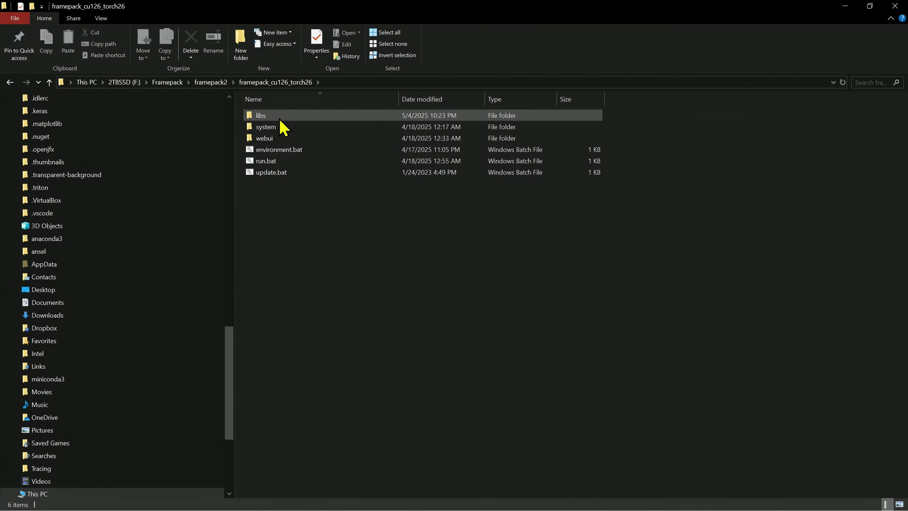
left_click(279, 118)
key("Delete")
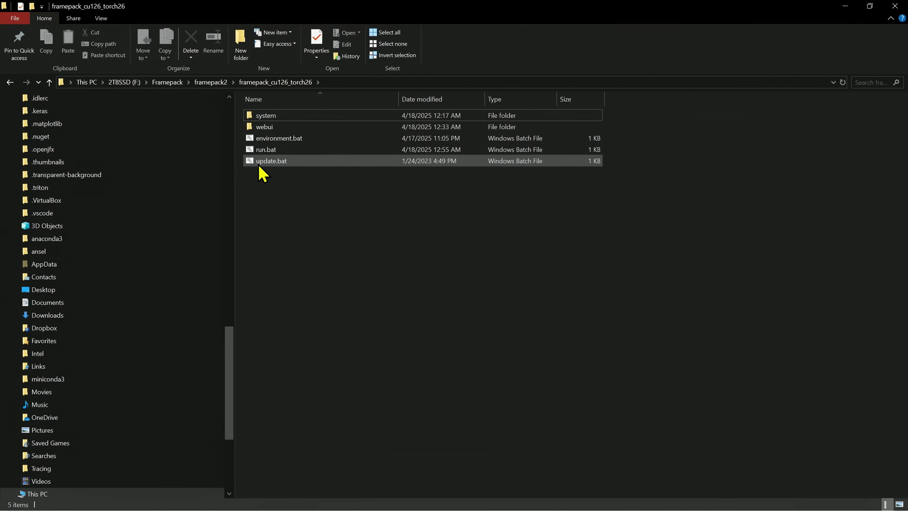
left_click(280, 150)
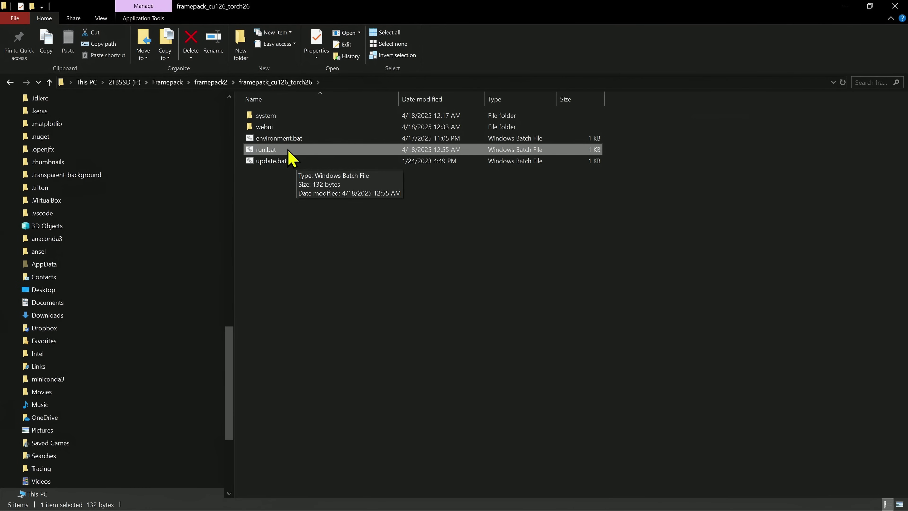
left_click(290, 236)
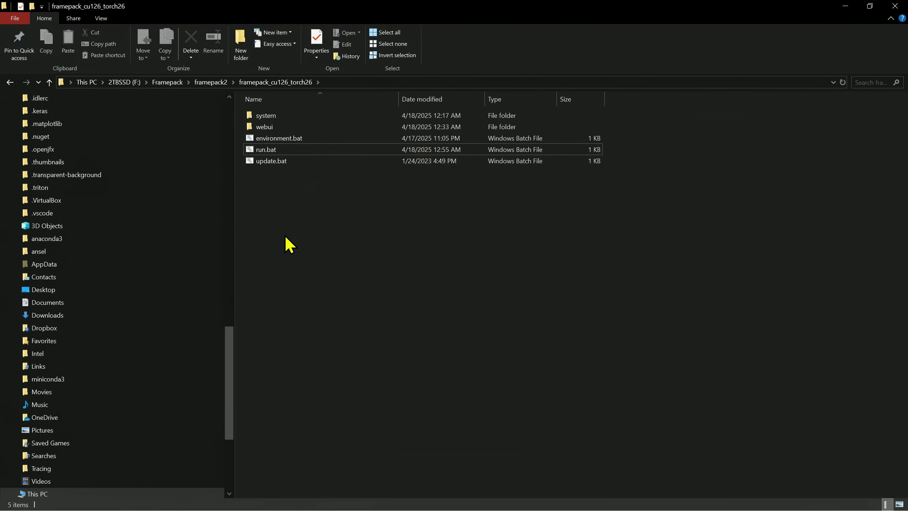